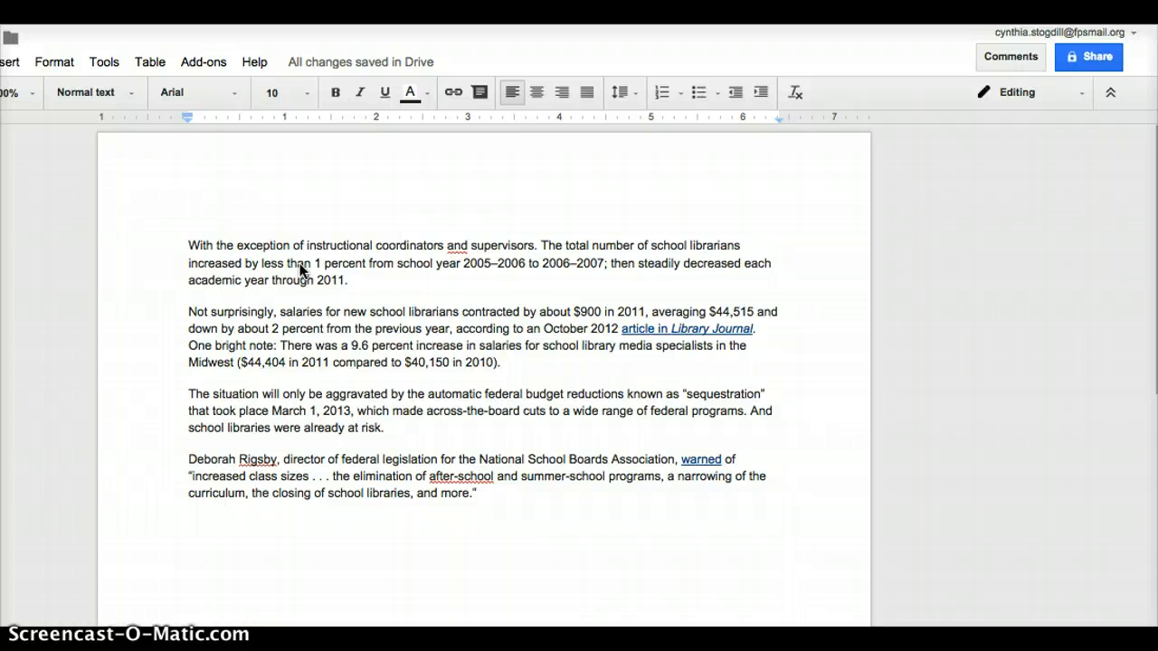
# Open the Research tool and clear its prefilled search term
pyautogui.click(105, 65)
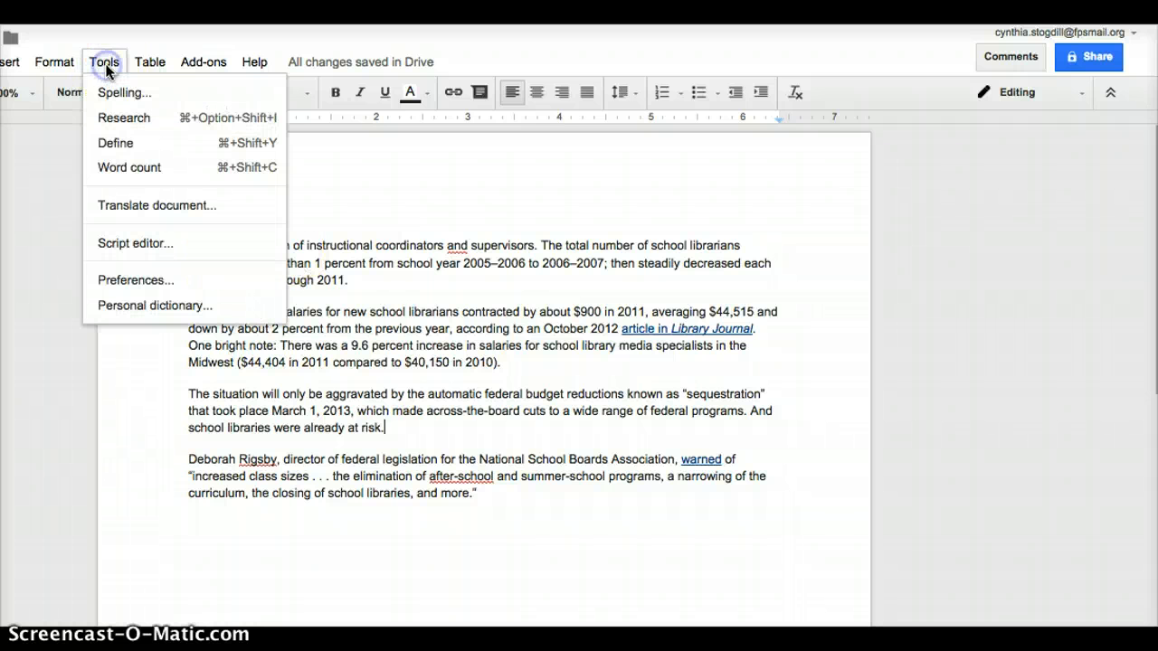
pyautogui.click(106, 121)
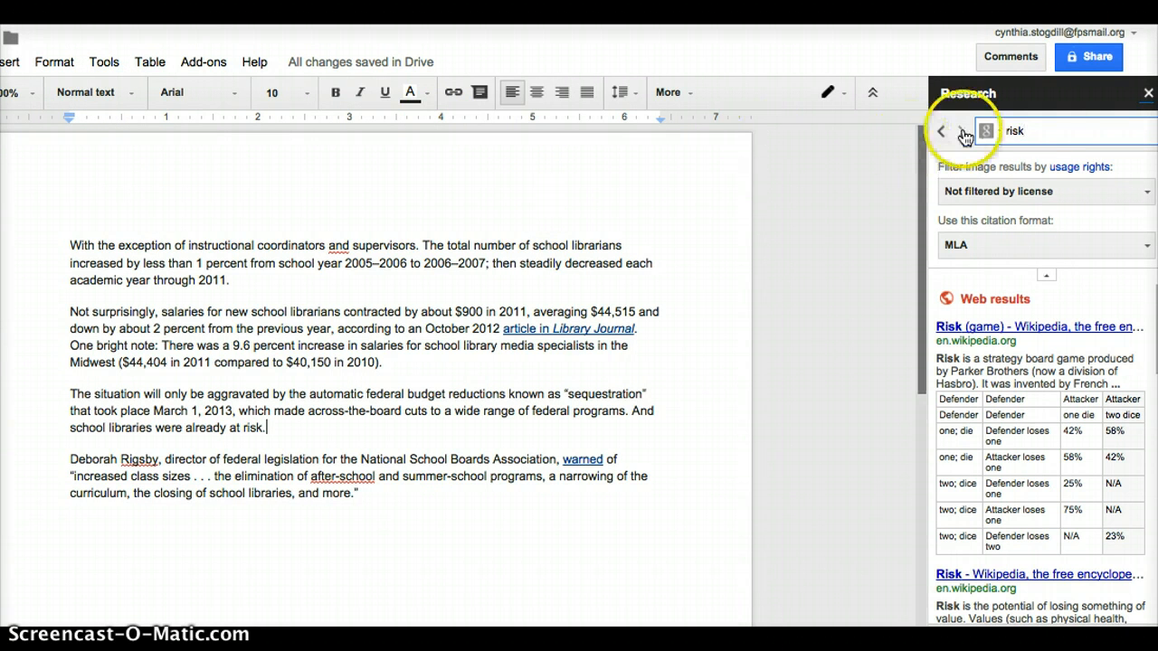
pyautogui.press('BackSpace')
pyautogui.press('BackSpace')
pyautogui.press('BackSpace')
pyautogui.press('BackSpace')
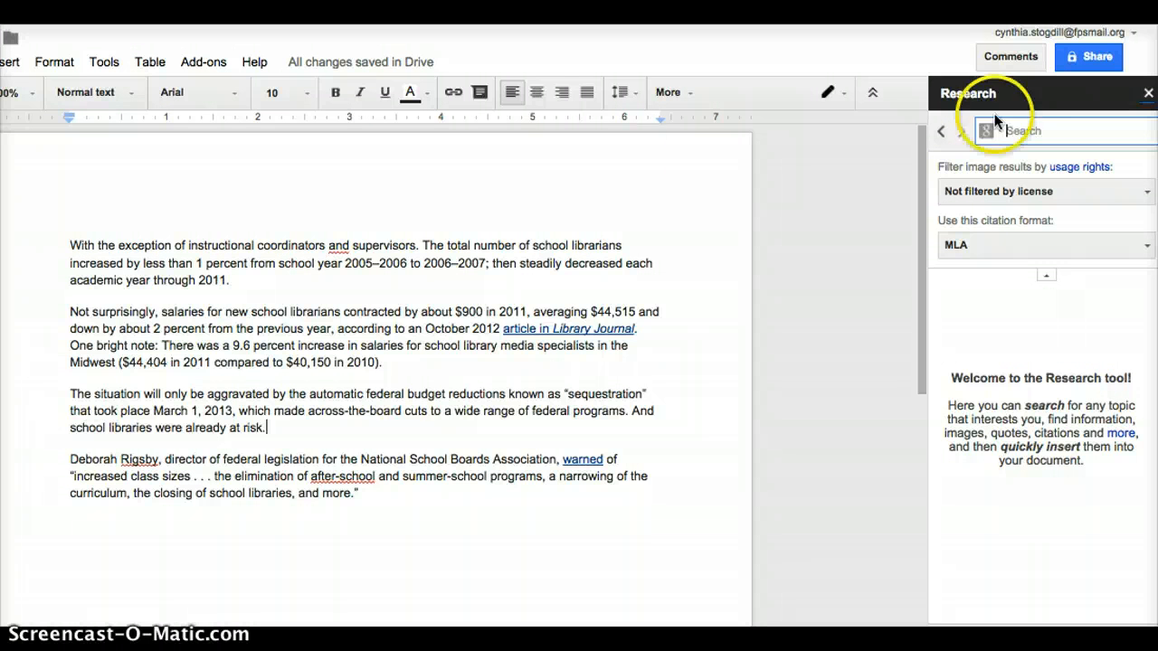
pyautogui.click(108, 67)
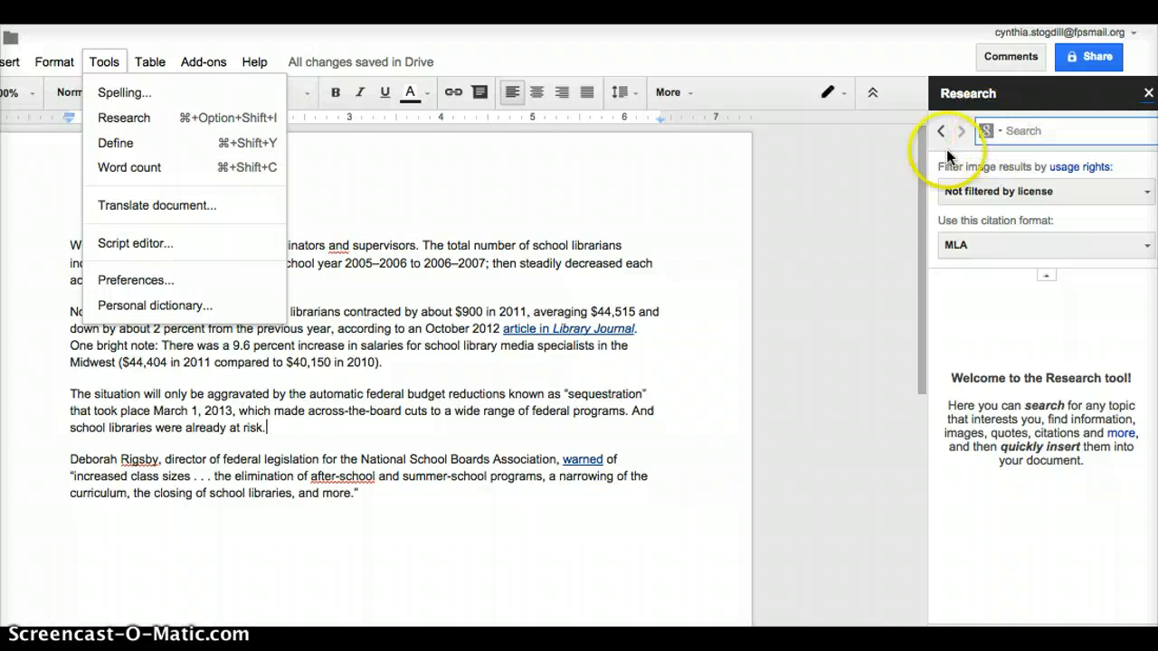
pyautogui.click(902, 204)
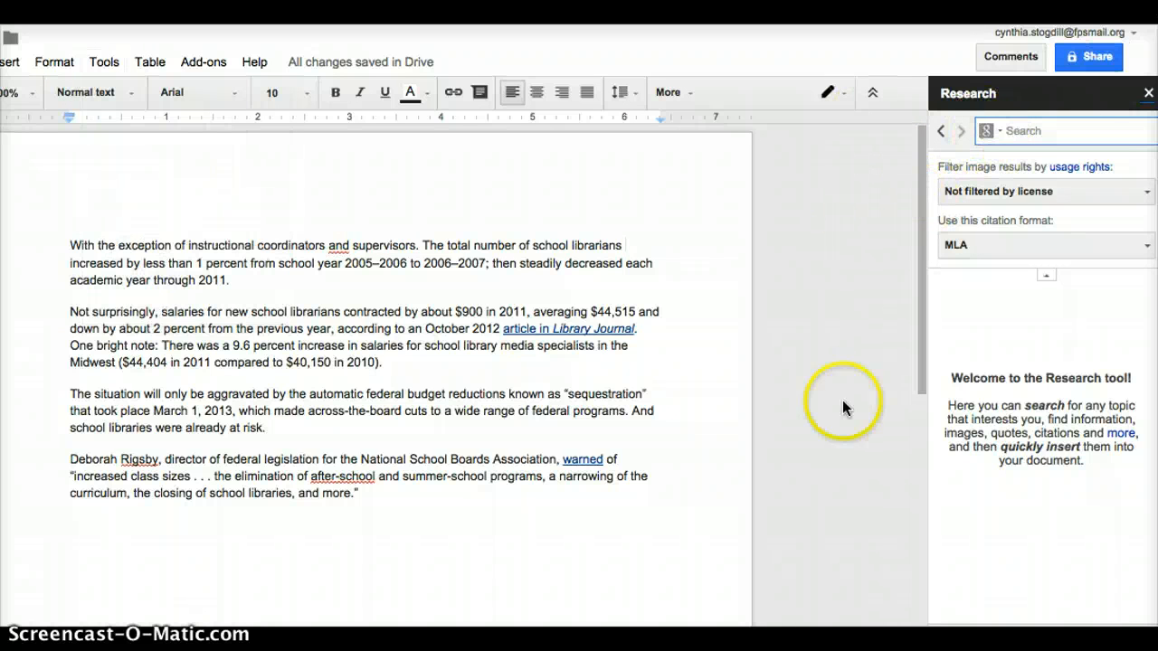
pyautogui.click(1002, 133)
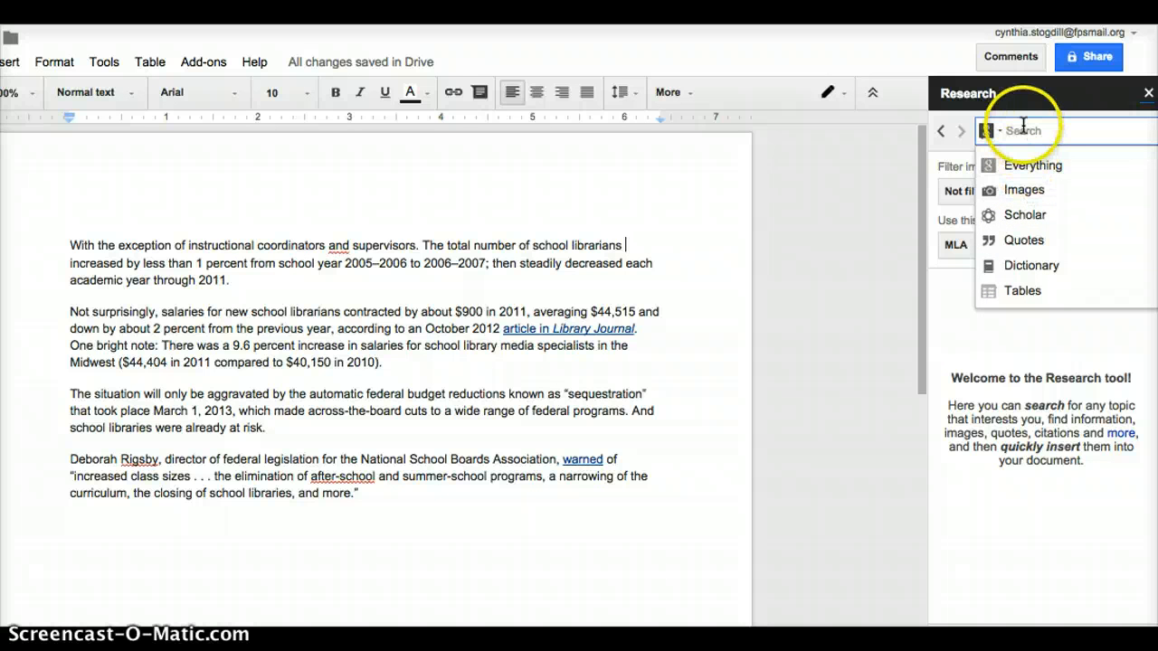
pyautogui.click(888, 153)
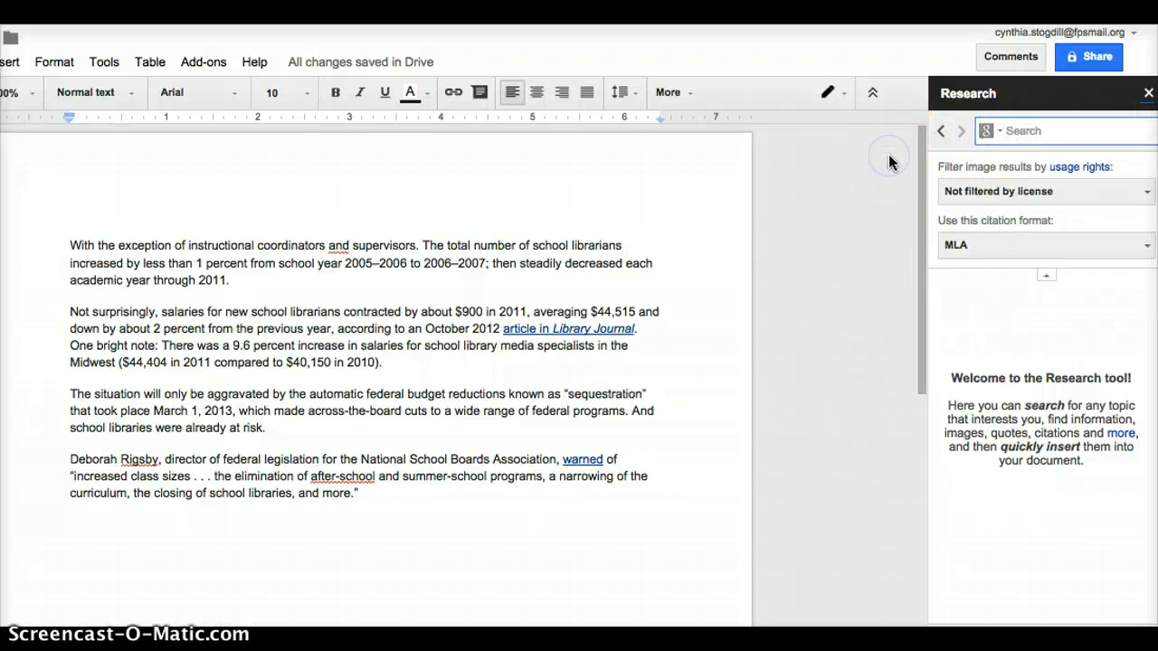
pyautogui.click(993, 237)
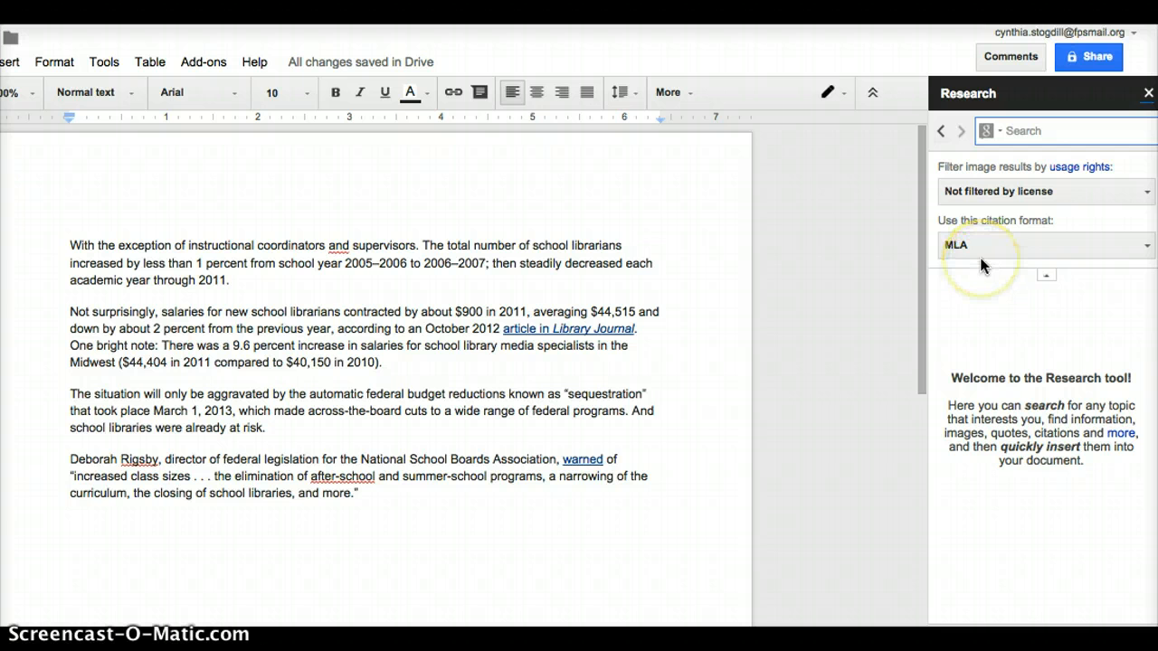
pyautogui.click(982, 250)
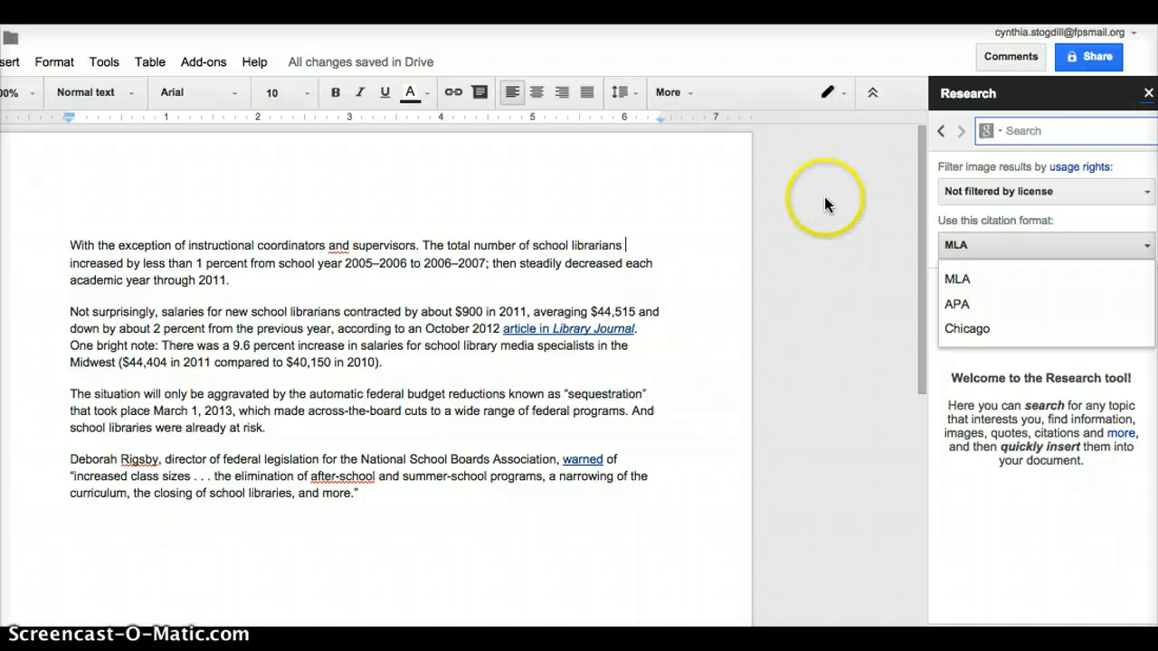
# Set the image results filter to "Free to use, share or modify, even commercially"
pyautogui.click(957, 193)
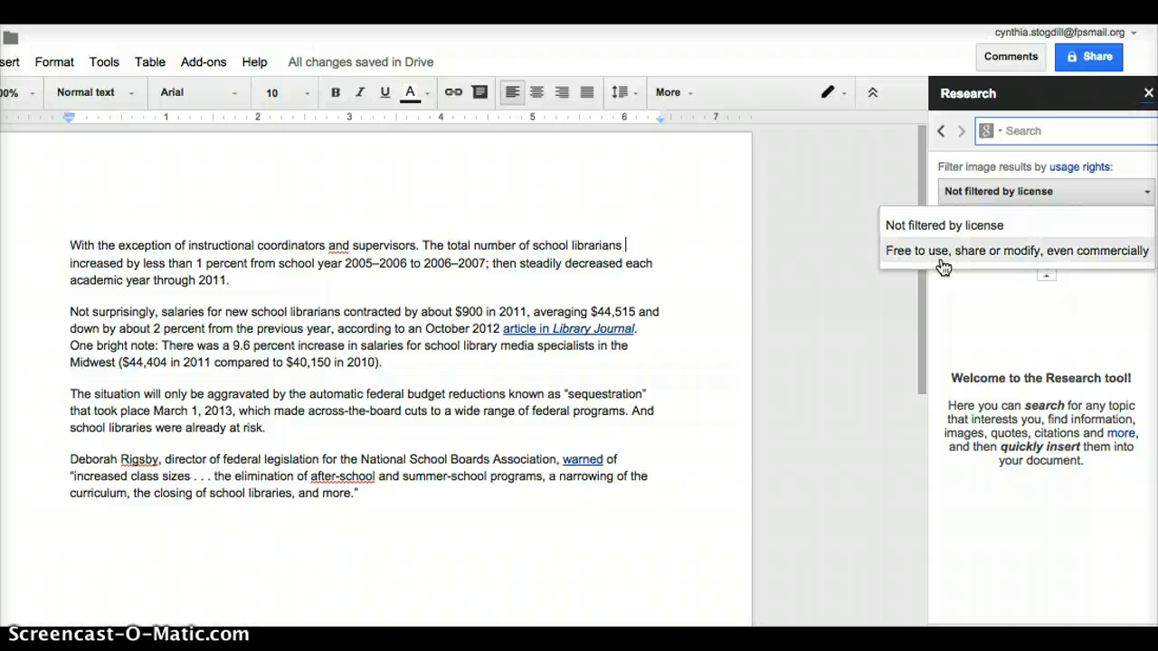
pyautogui.click(964, 191)
pyautogui.click(958, 194)
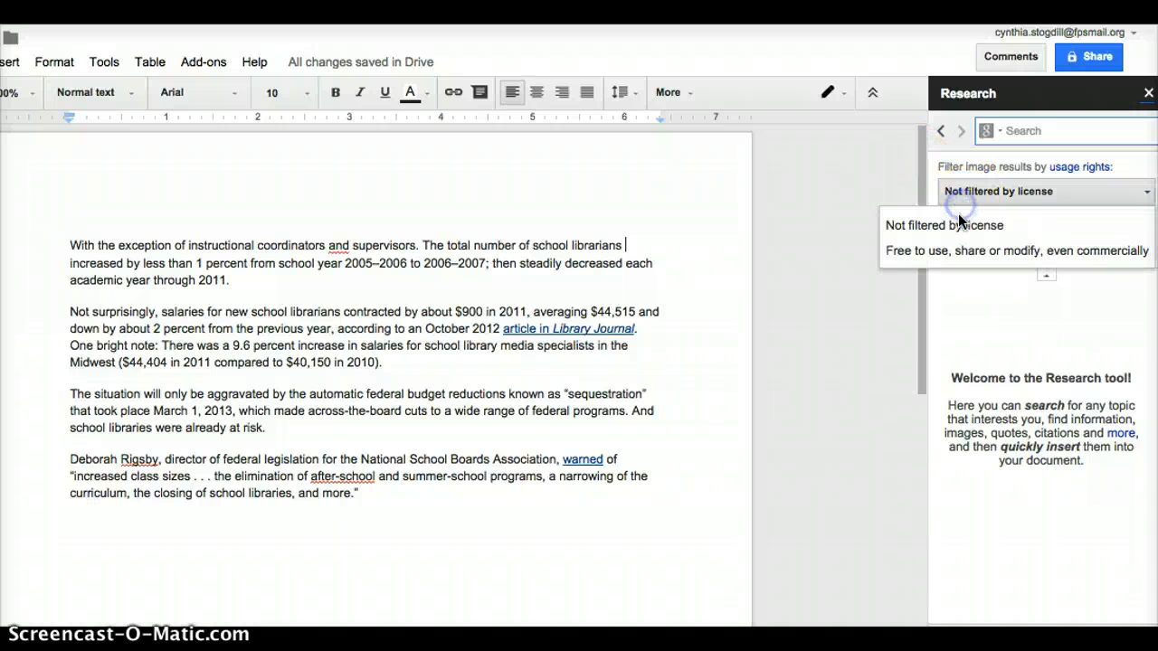
pyautogui.click(949, 256)
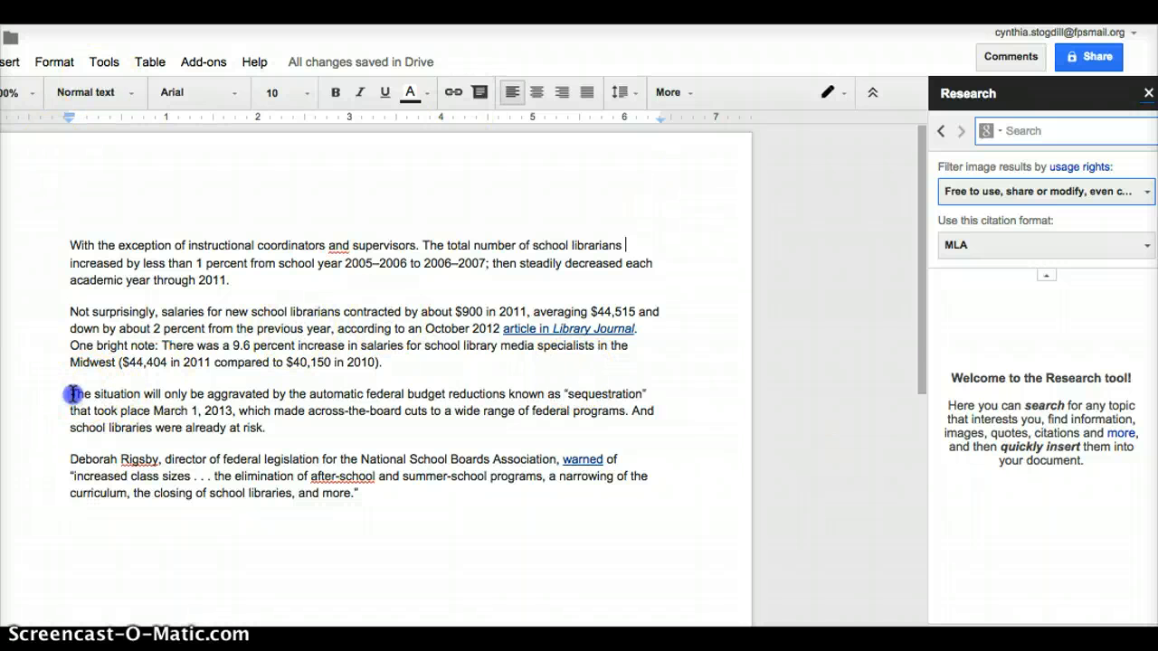
# Place the cursor at the end of the third paragraph and search the Research tool for "school libraries"
pyautogui.moveTo(71, 394); pyautogui.dragTo(310, 429)
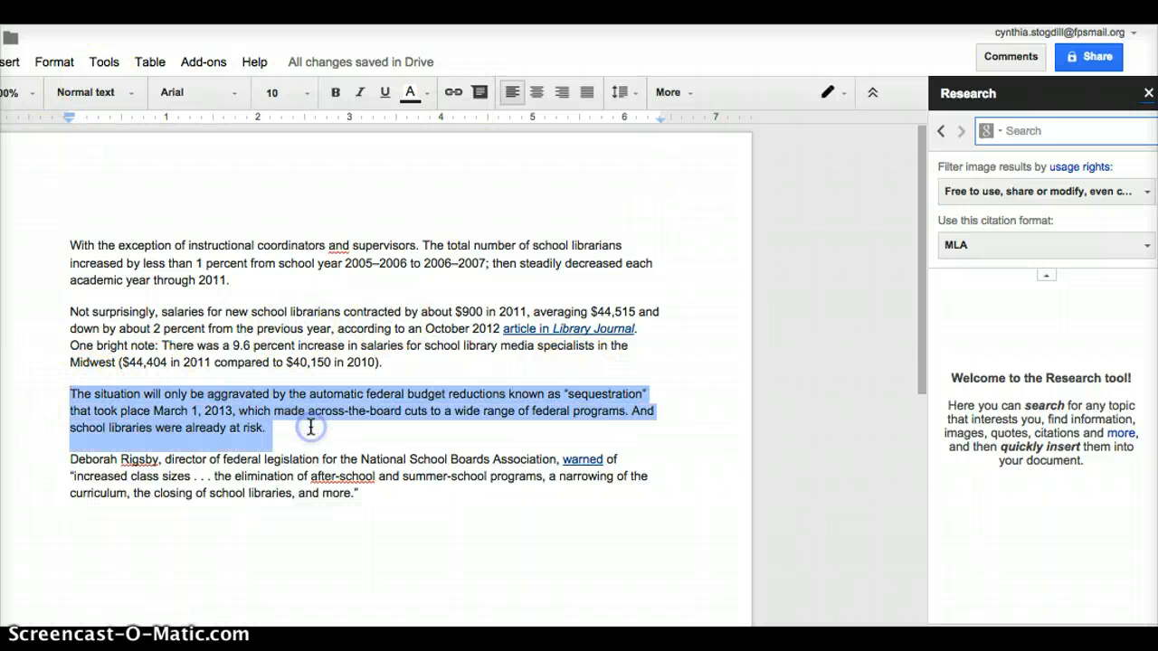
pyautogui.click(288, 431)
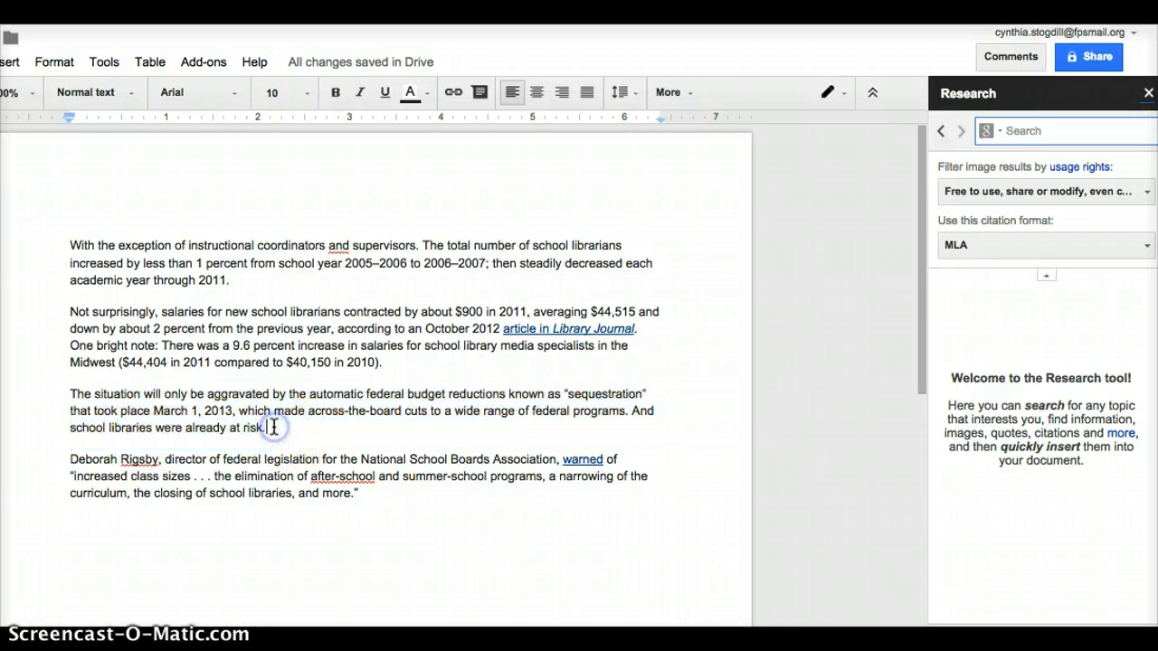
pyautogui.click(1022, 132)
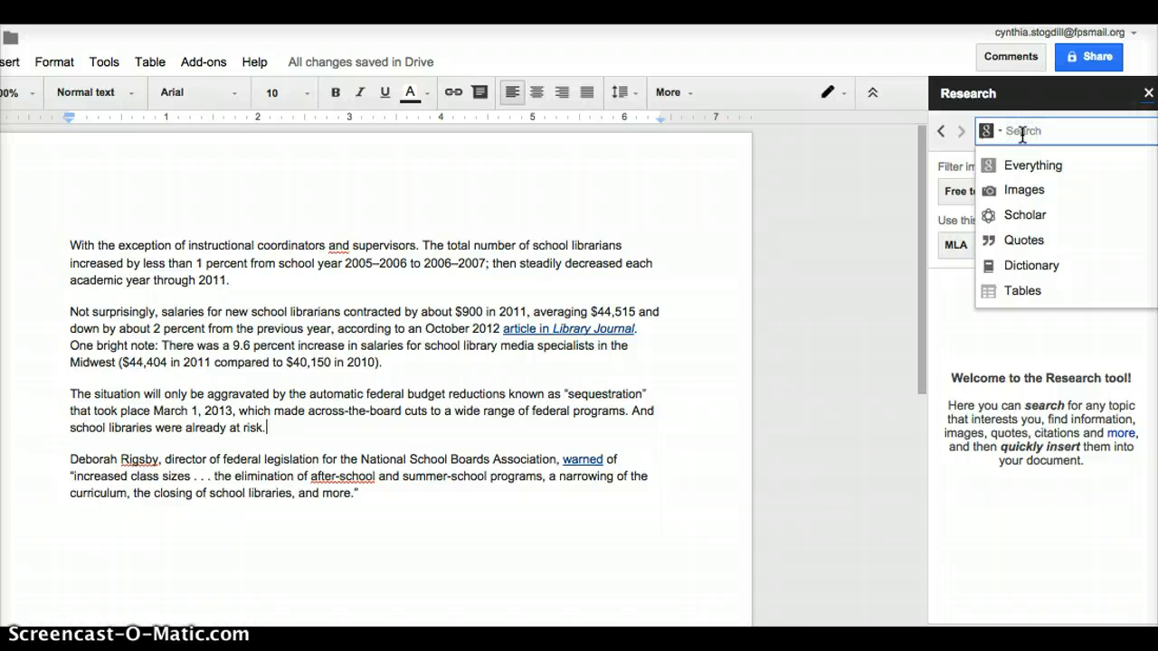
pyautogui.write('school libraries')
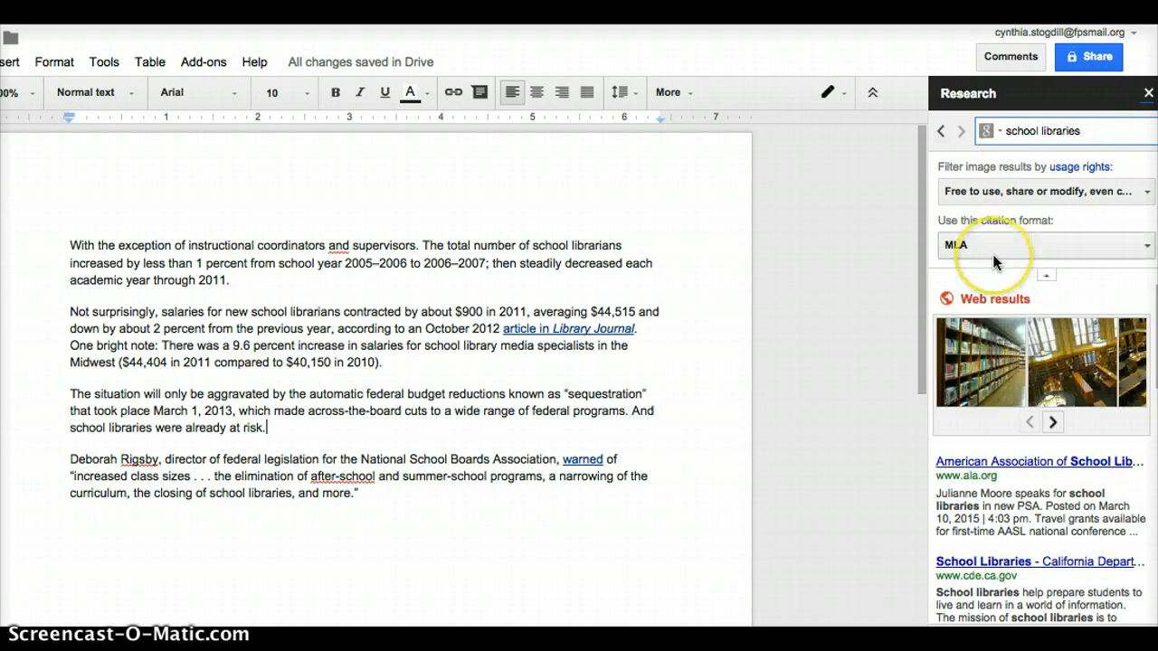
# Insert the first image result, the library aisle with bookshelves, into the "article in Library Journal" link in the second paragraph
pyautogui.click(966, 386)
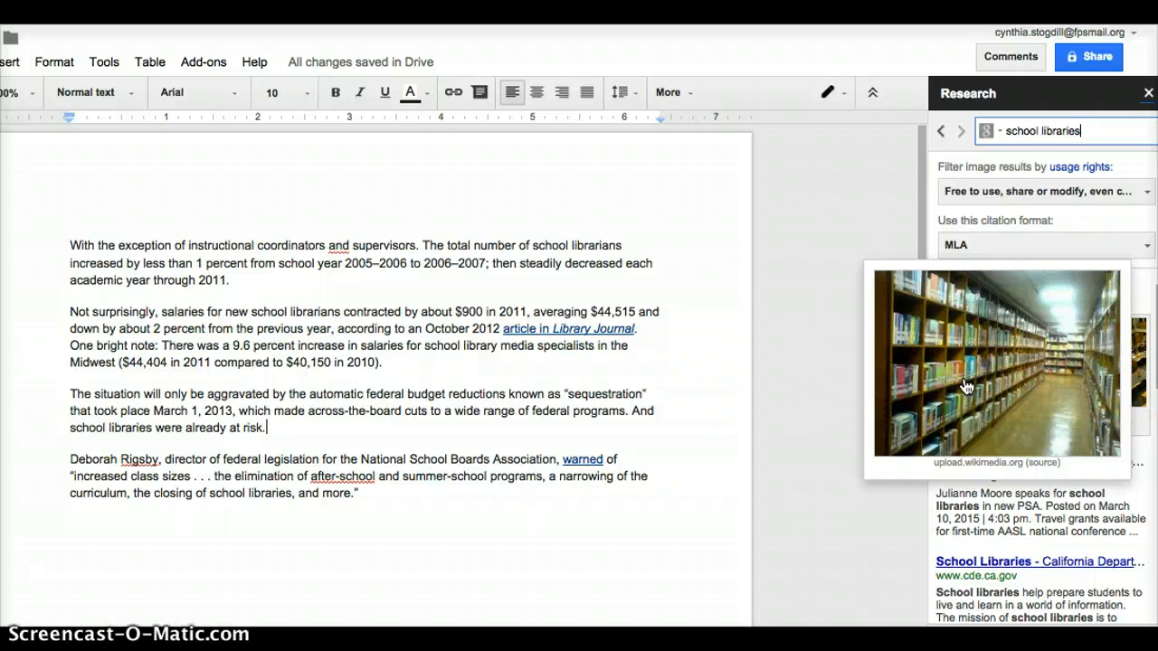
pyautogui.click(984, 196)
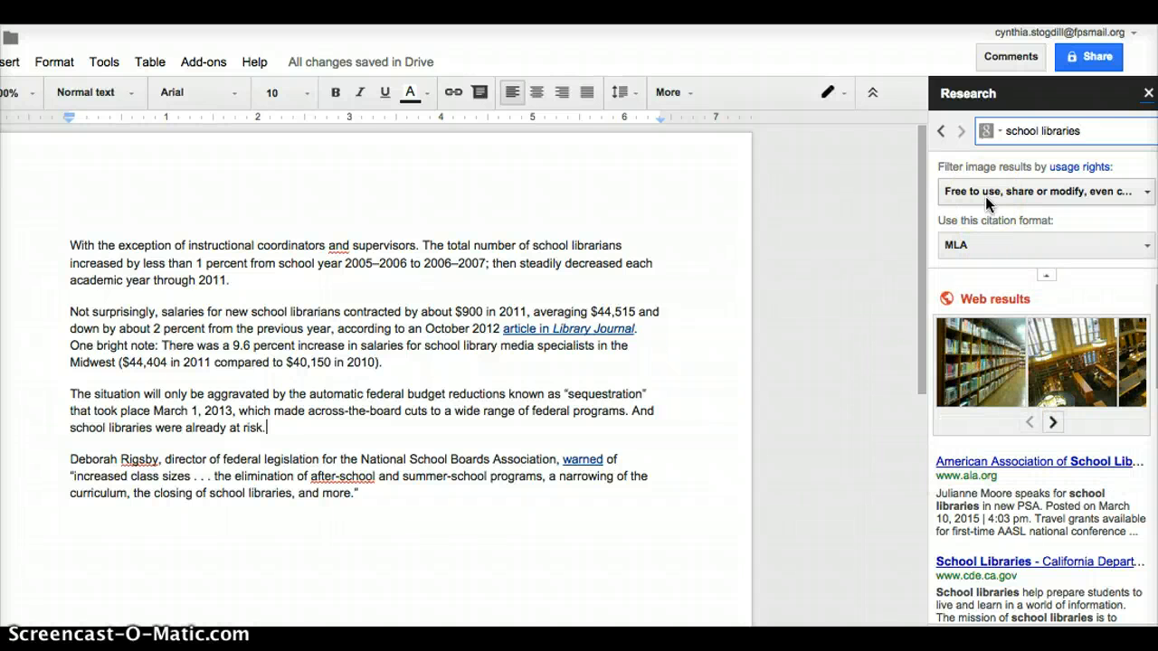
pyautogui.moveTo(990, 367)
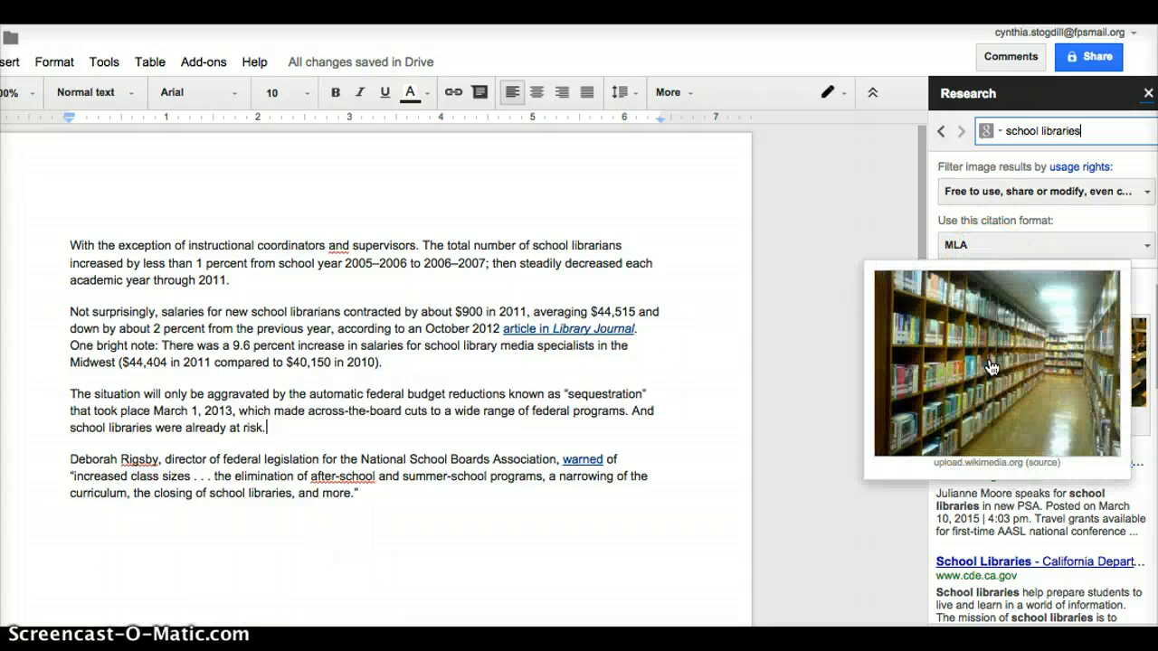
pyautogui.moveTo(990, 366); pyautogui.dragTo(548, 340)
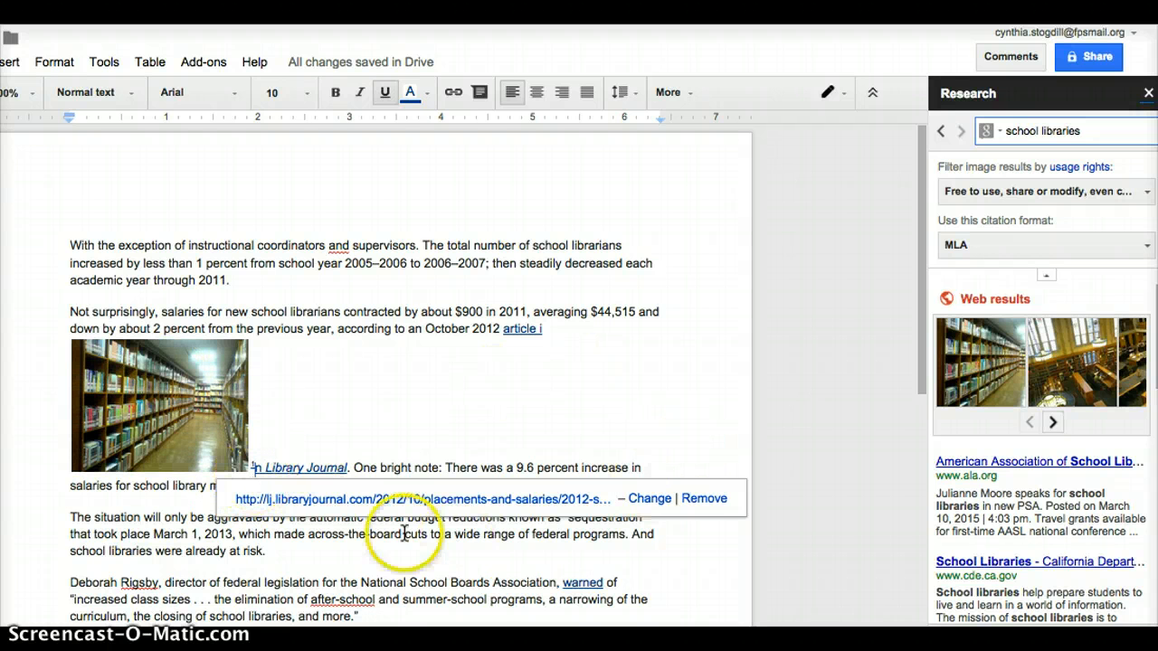
# Set the inserted library image to wrap text
pyautogui.click(145, 389)
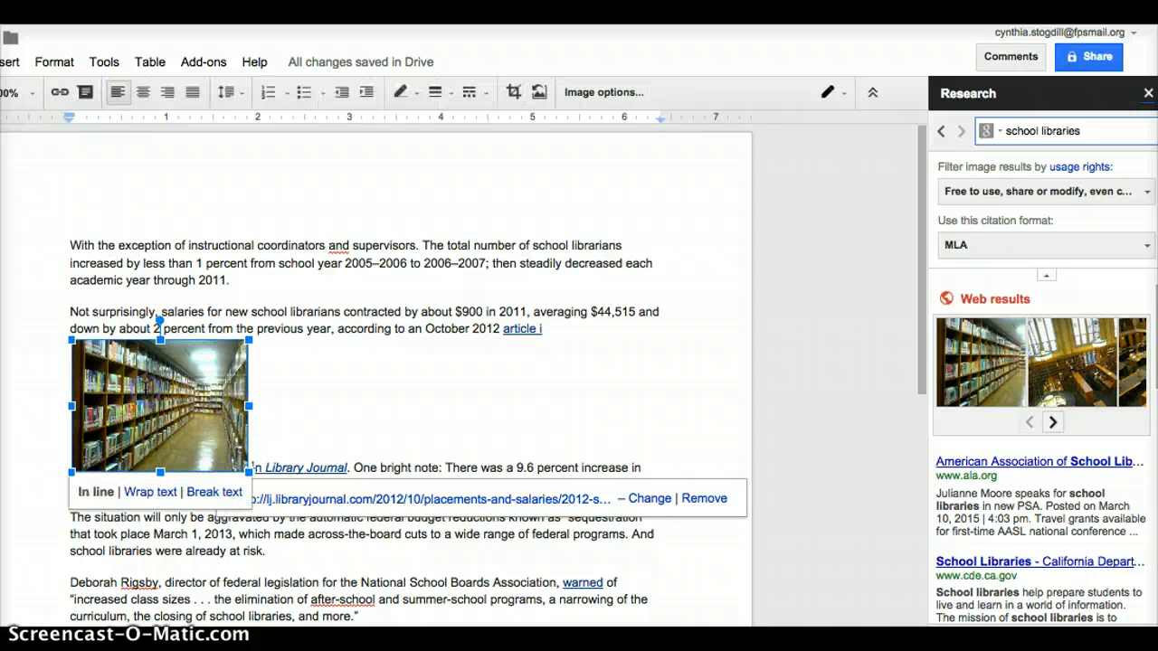
pyautogui.click(150, 493)
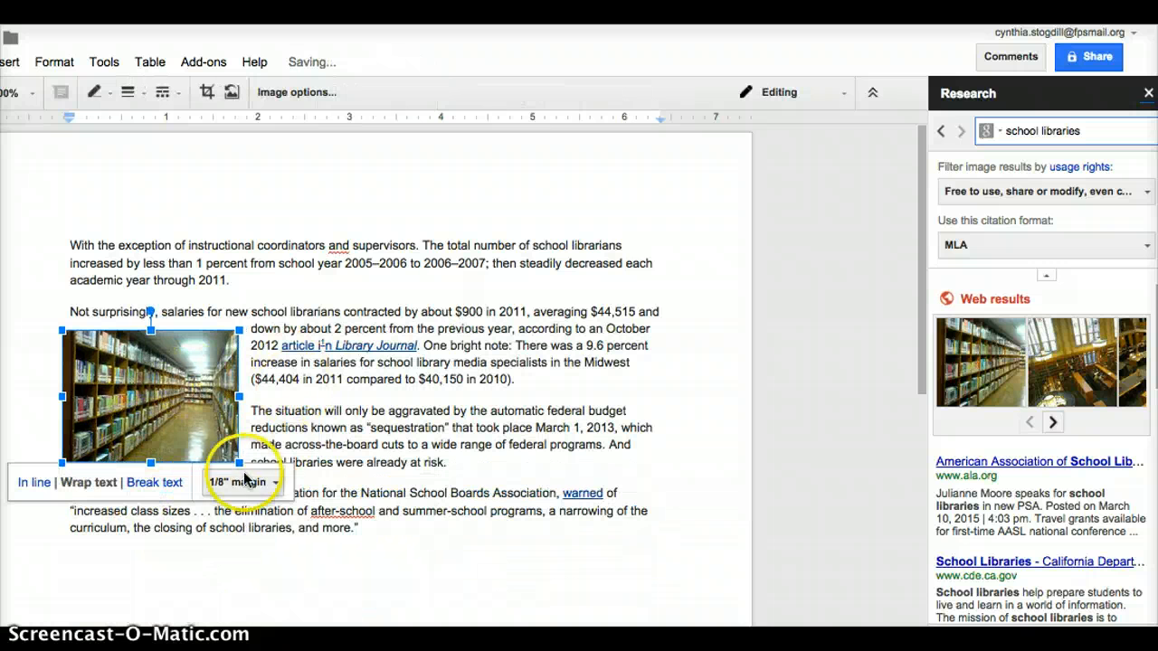
pyautogui.click(667, 548)
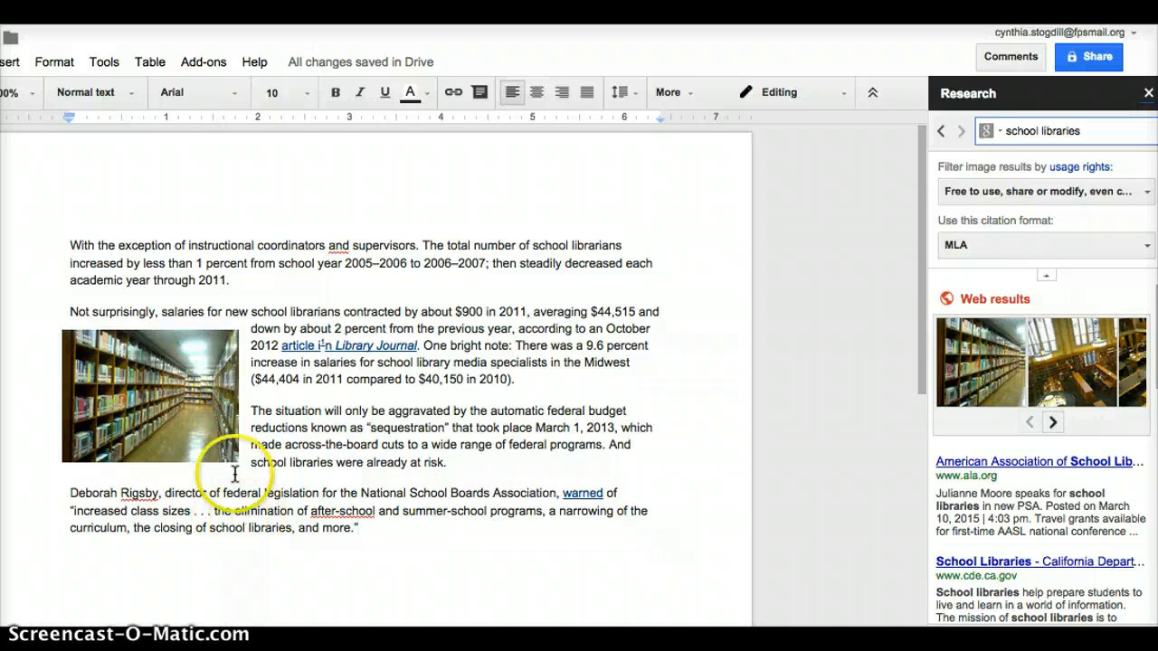
pyautogui.click(165, 415)
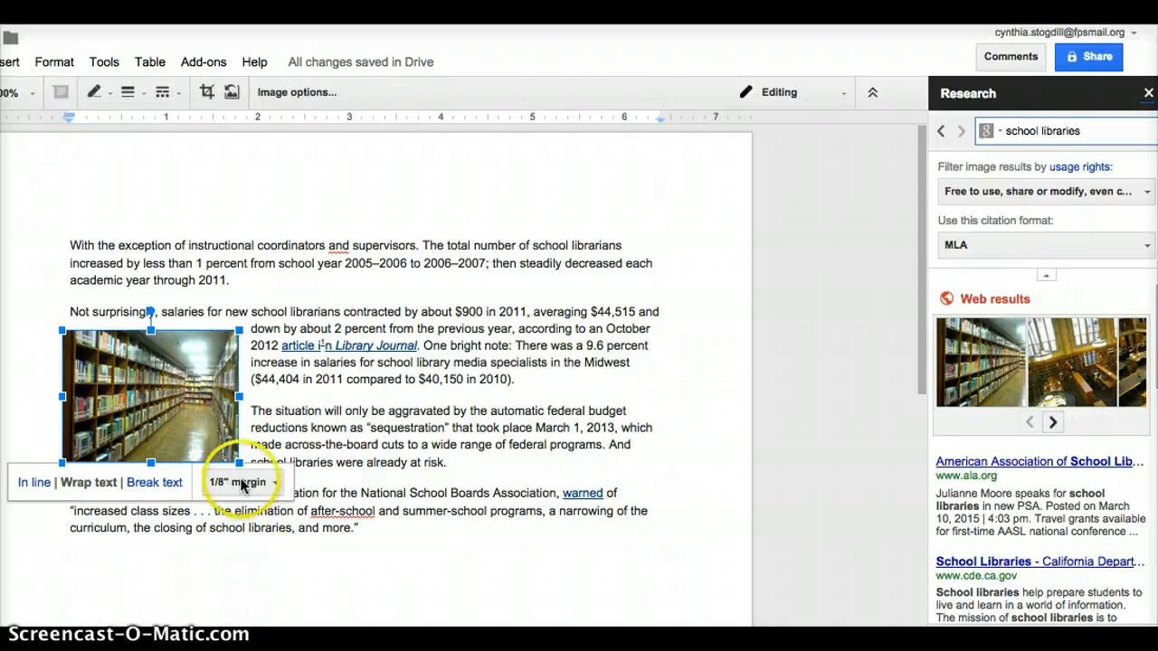
pyautogui.click(401, 537)
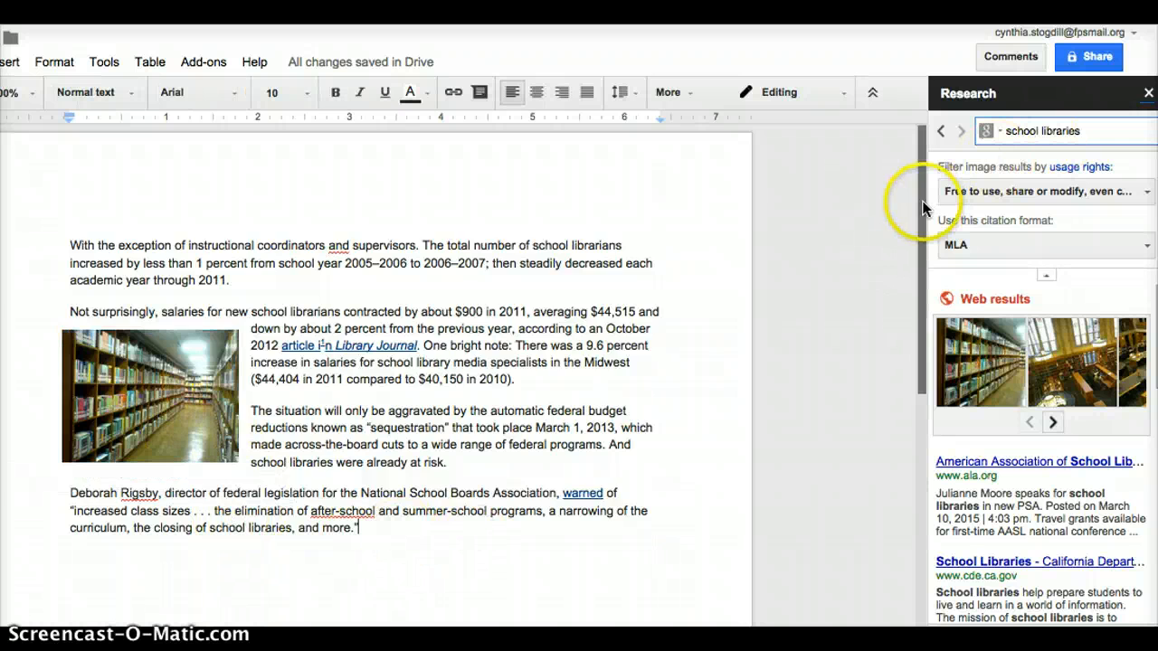
# Check the footnote citing the image's source at the foot of the page and return to the document's beginning
pyautogui.moveTo(918, 206); pyautogui.dragTo(918, 476)
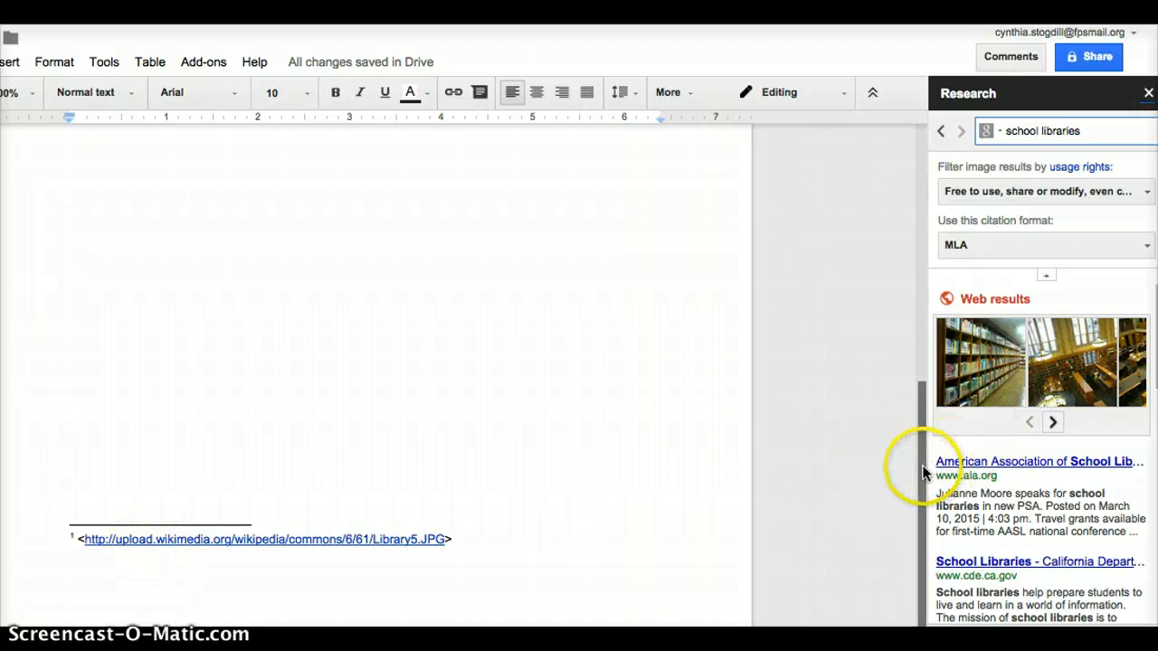
pyautogui.moveTo(922, 466); pyautogui.dragTo(905, 194)
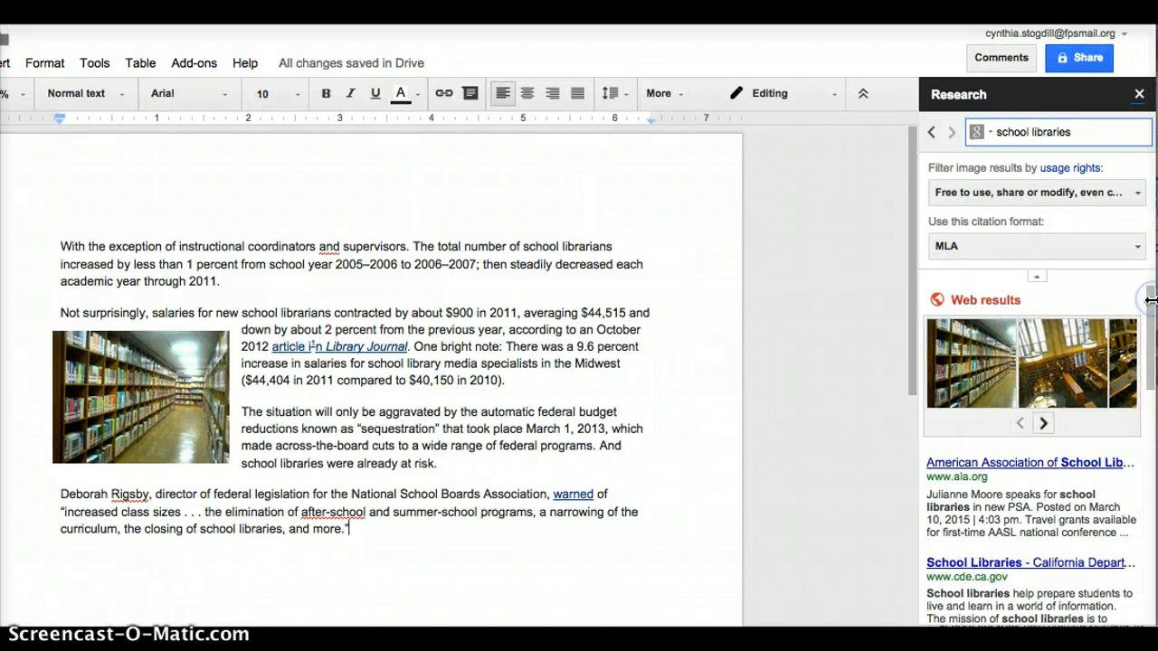
# Browse the web results for school libraries, including the Wikipedia entry, and return to the first results
pyautogui.moveTo(1150, 300); pyautogui.dragTo(1138, 409)
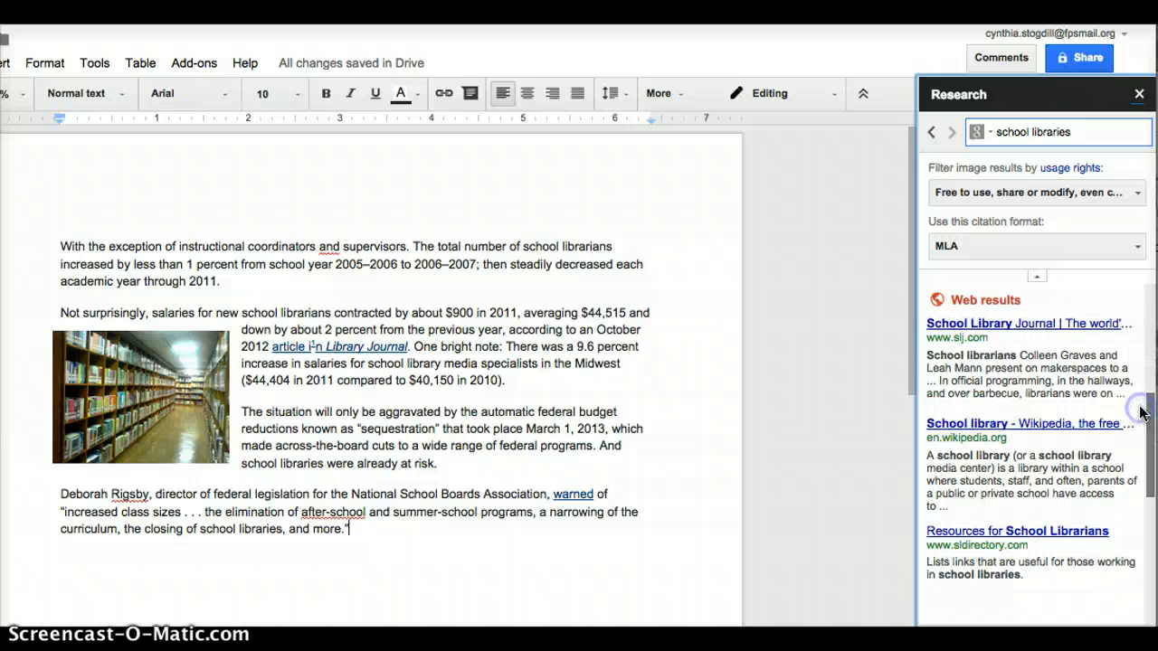
pyautogui.moveTo(1043, 443)
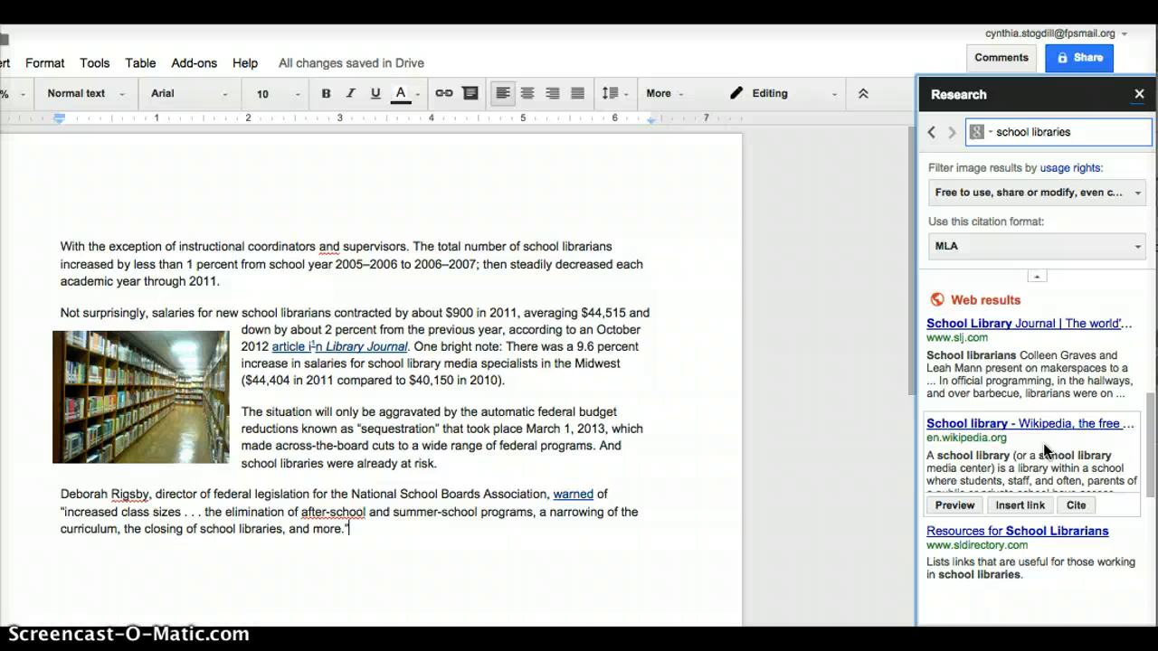
pyautogui.click(1148, 443)
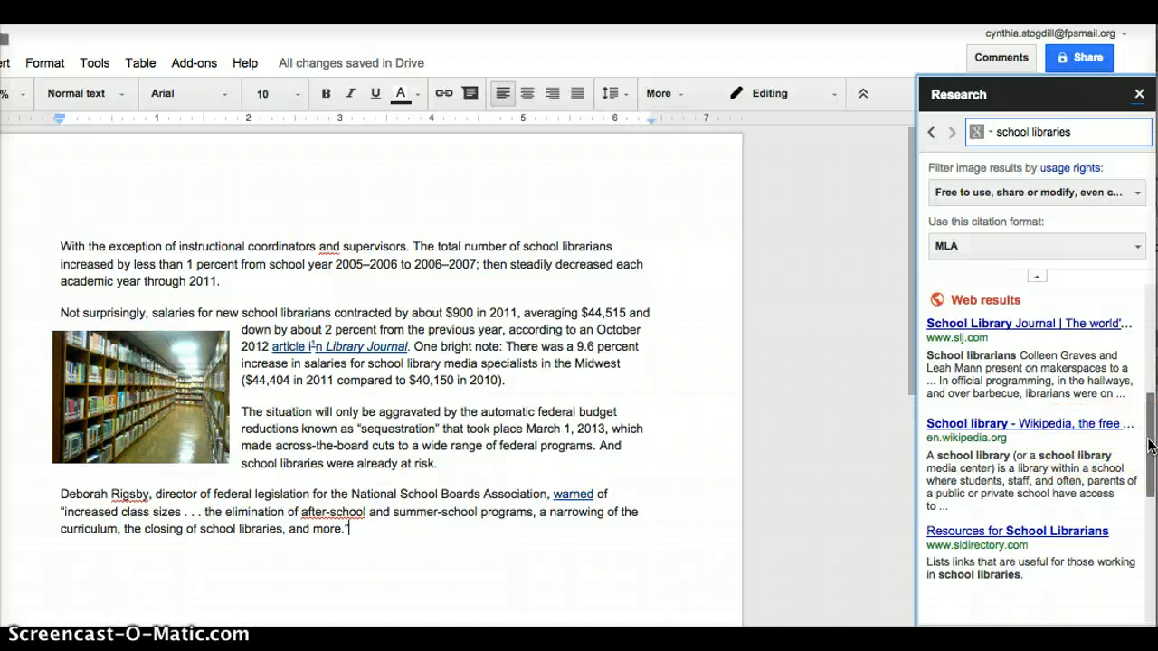
pyautogui.moveTo(1149, 444); pyautogui.dragTo(1149, 350)
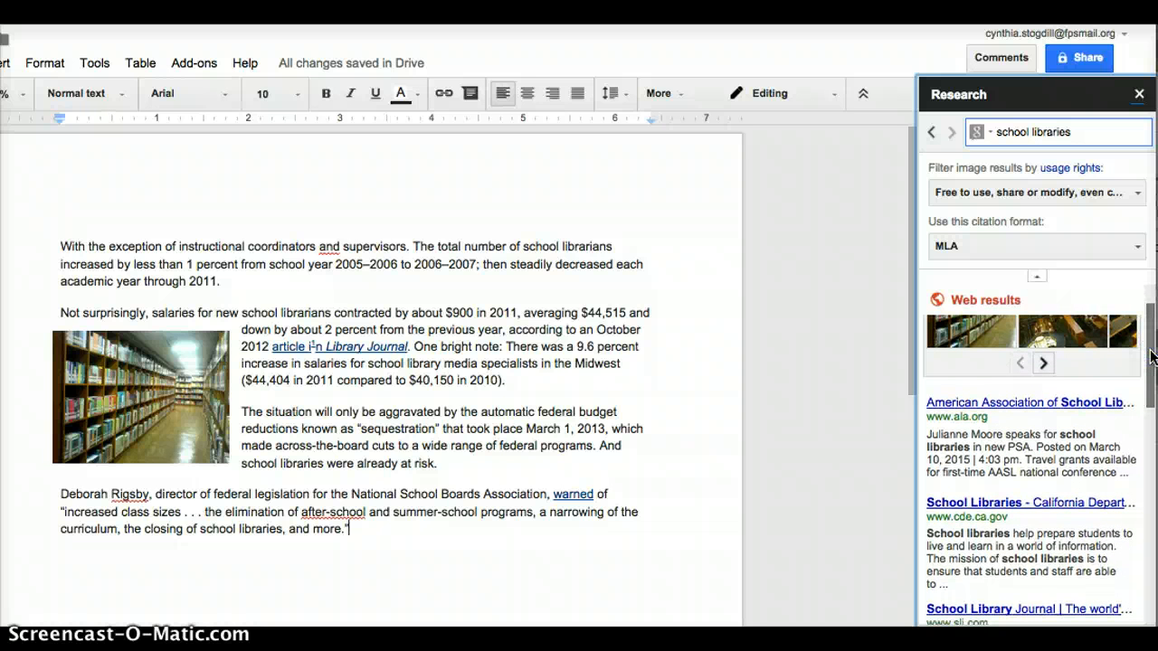
# Preview the American Association of School Librarians result, open its website and close that page again
pyautogui.moveTo(1013, 430)
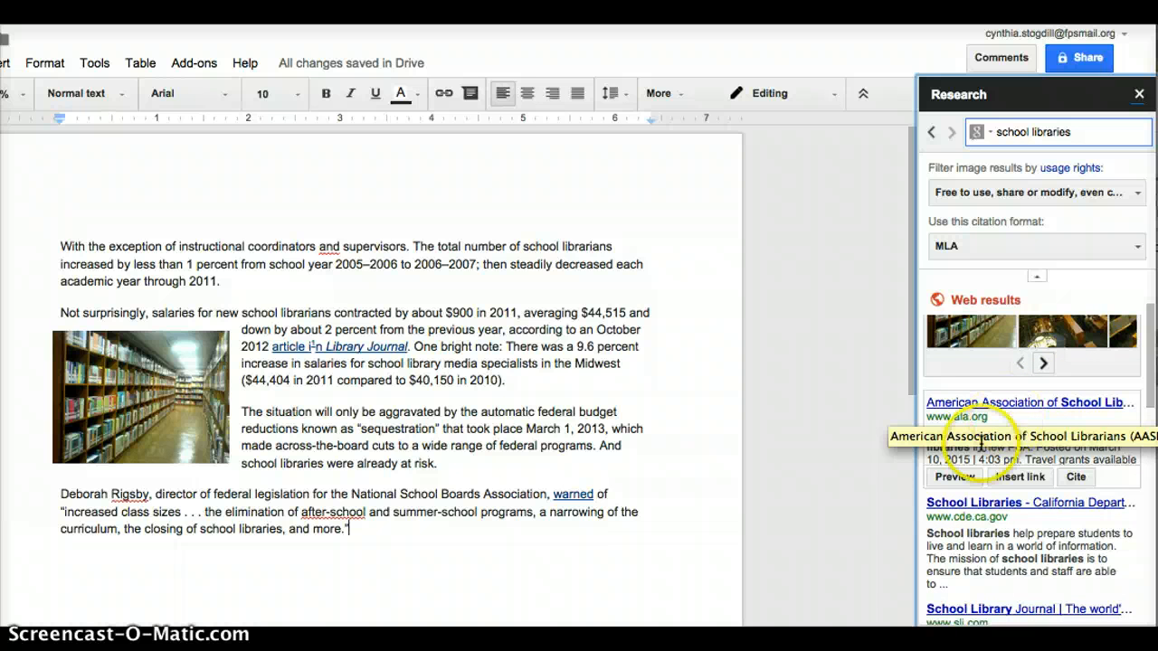
pyautogui.click(957, 478)
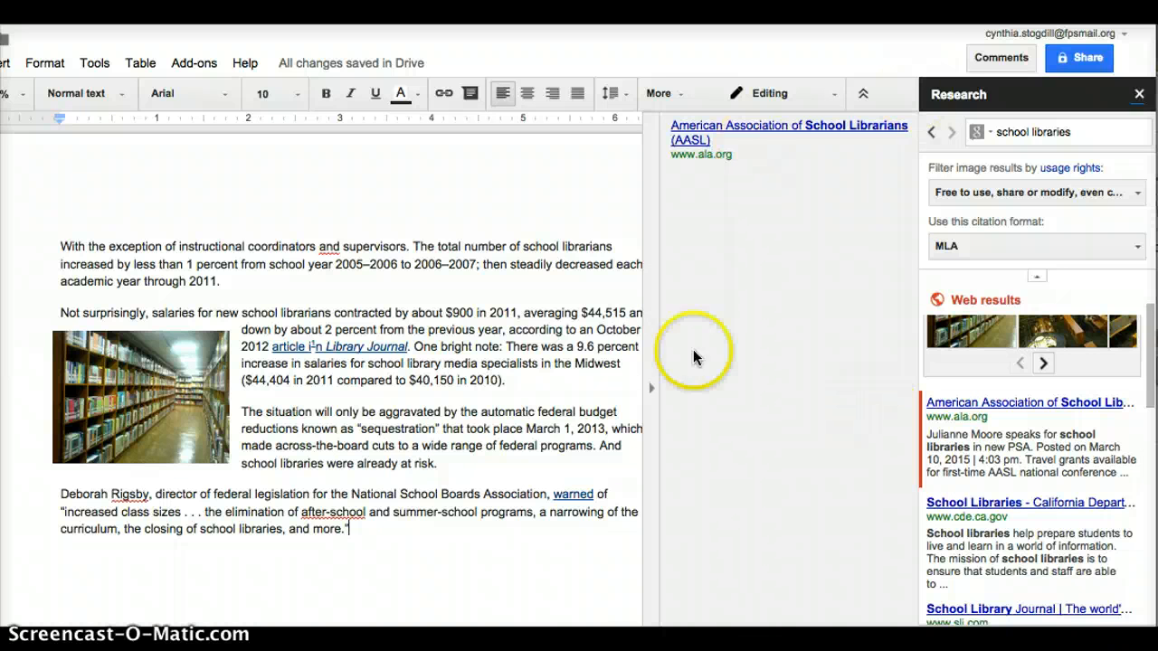
pyautogui.click(703, 131)
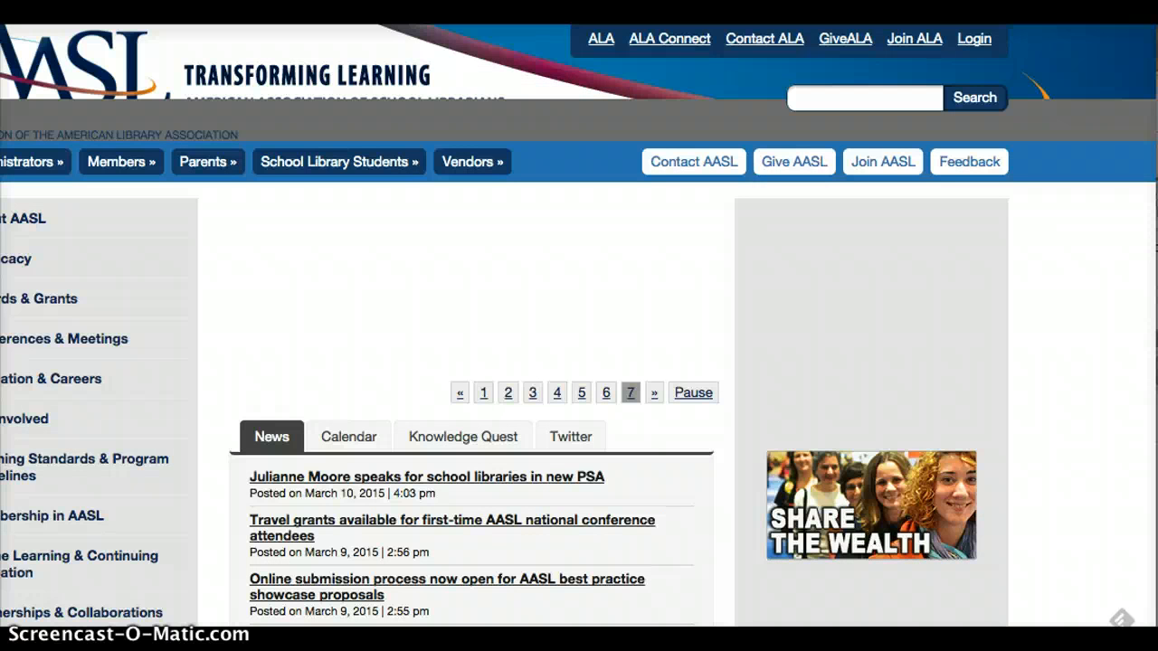
pyautogui.press('super+w')
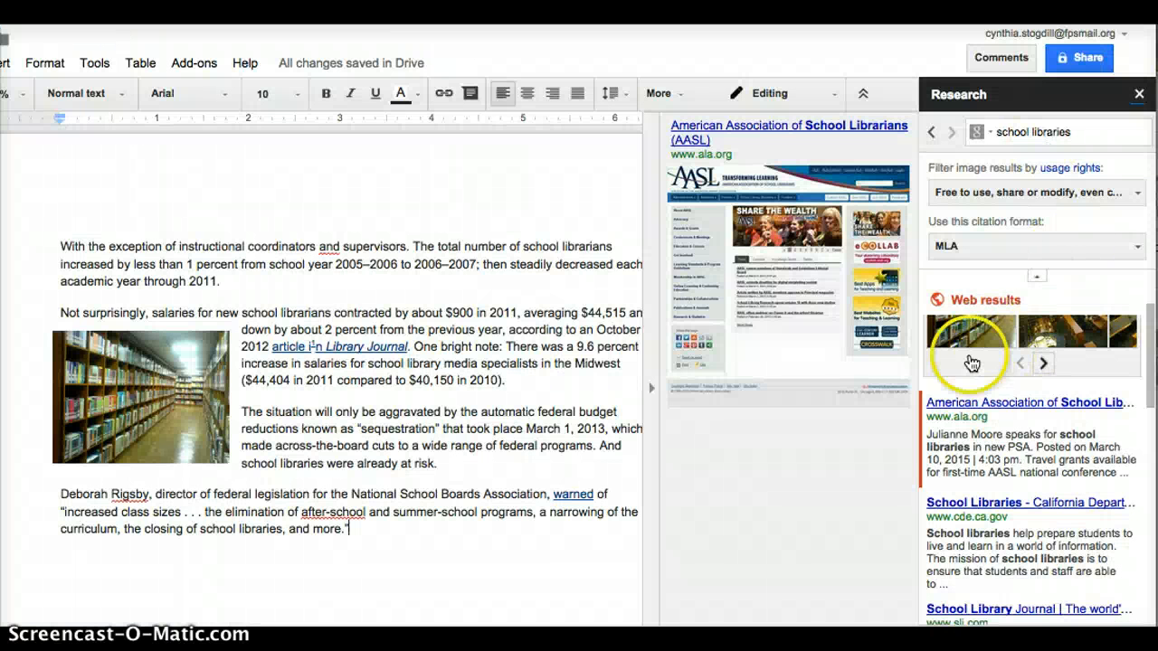
# Add the placeholder text "kasnf;sdkalngo;ashg aslnkashg adsnfvasl;nkvl;sakng;kfdalngl;adnfgl;and;lfgn" after "school libraries were already at risk."
pyautogui.moveTo(971, 493)
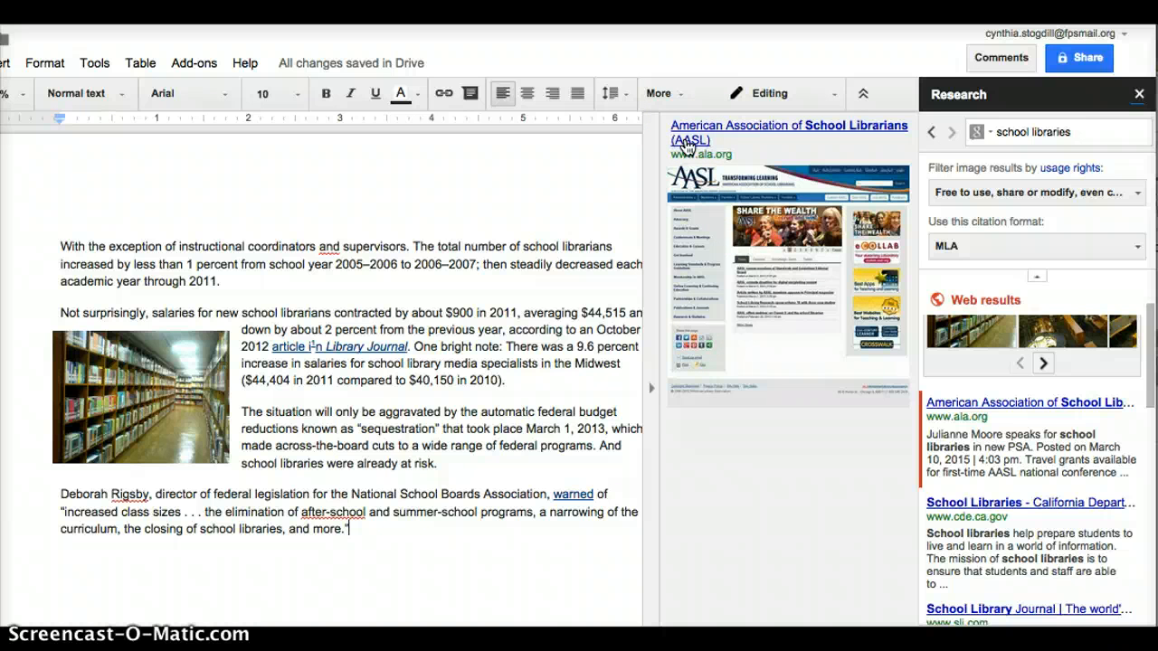
pyautogui.moveTo(1048, 486)
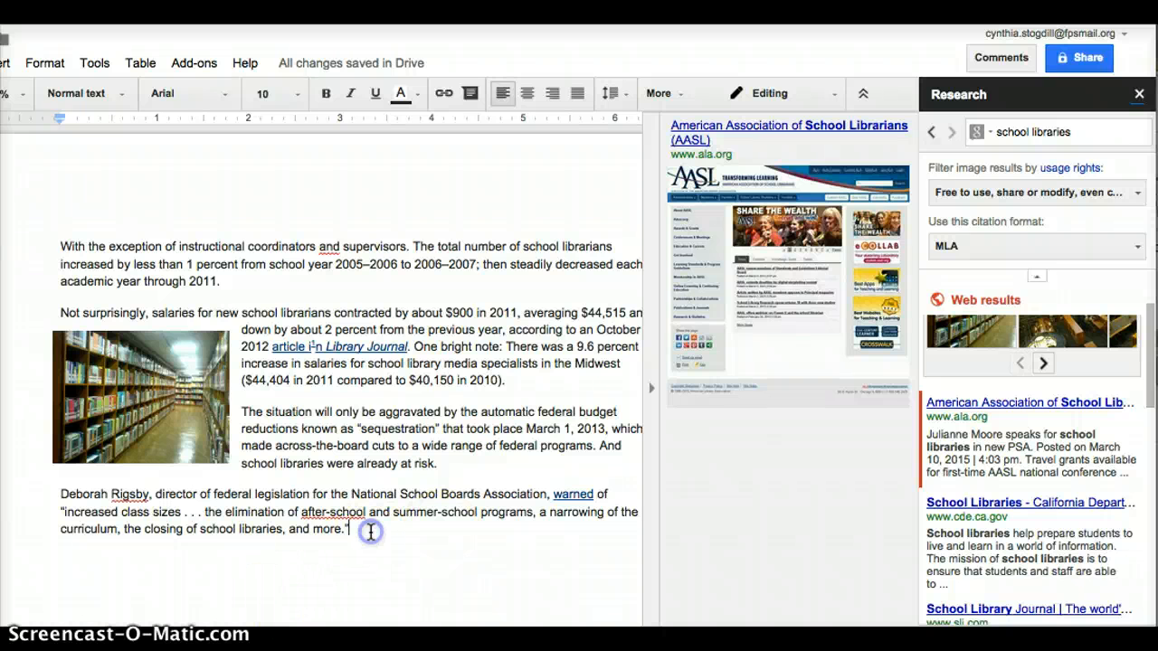
pyautogui.click(463, 464)
pyautogui.write('kashf;sdkalngo;ashg ')
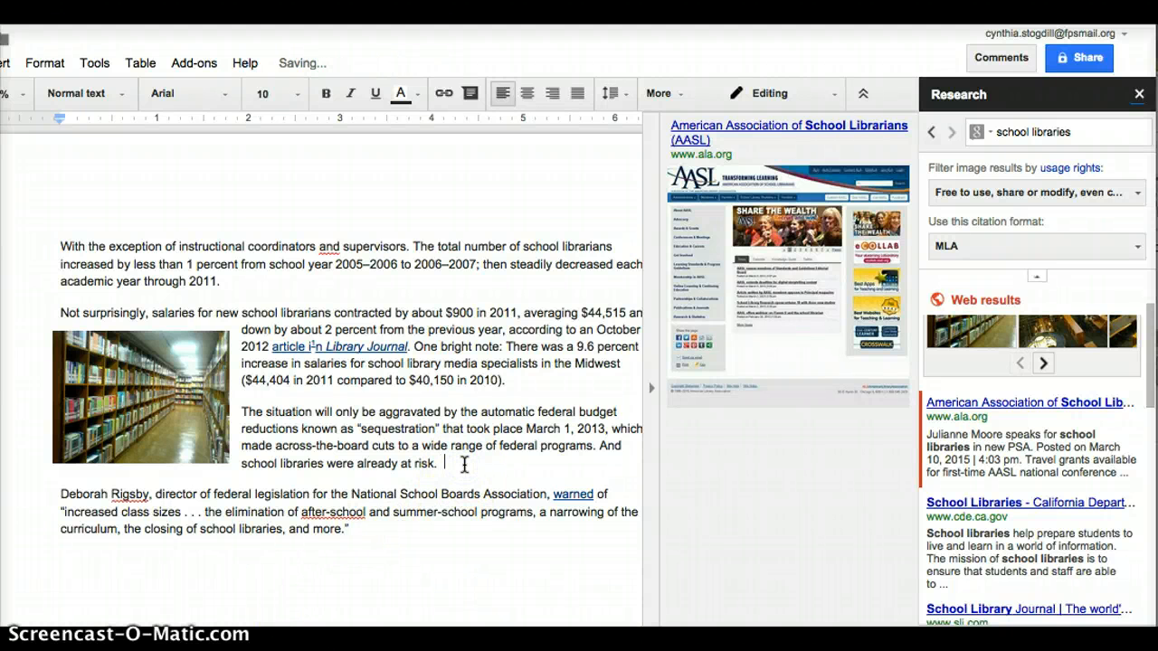
pyautogui.write('aslnkashg adsnfvasl;nk')
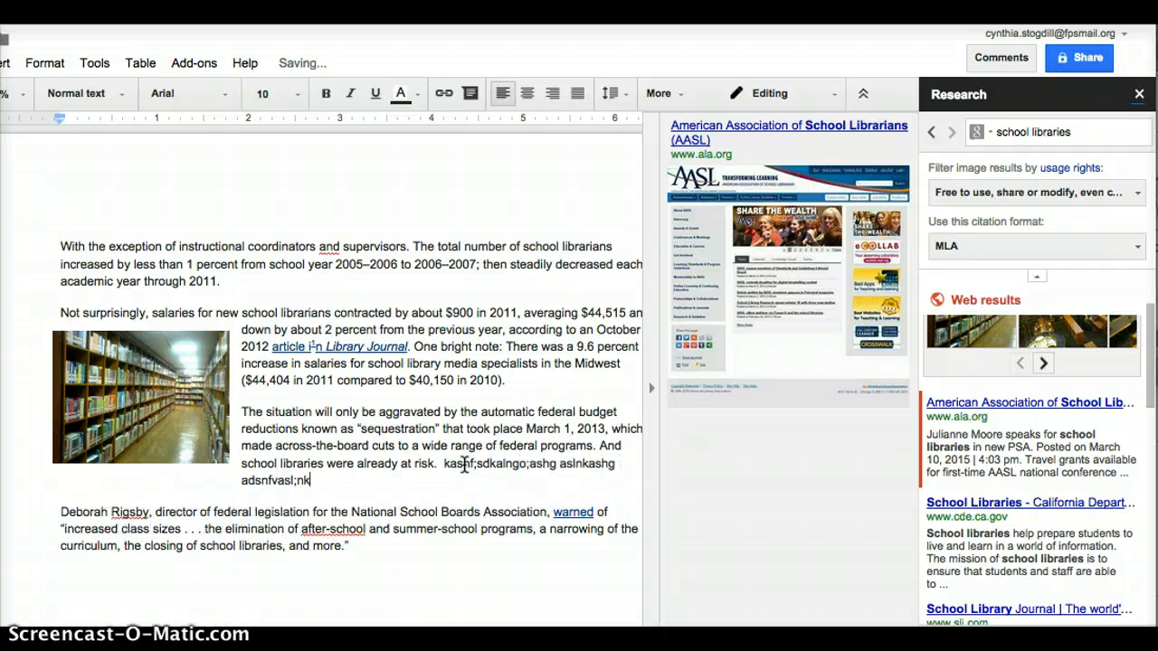
pyautogui.write('vl;sakng;kfdalngl;adnfgl;and;lfgn')
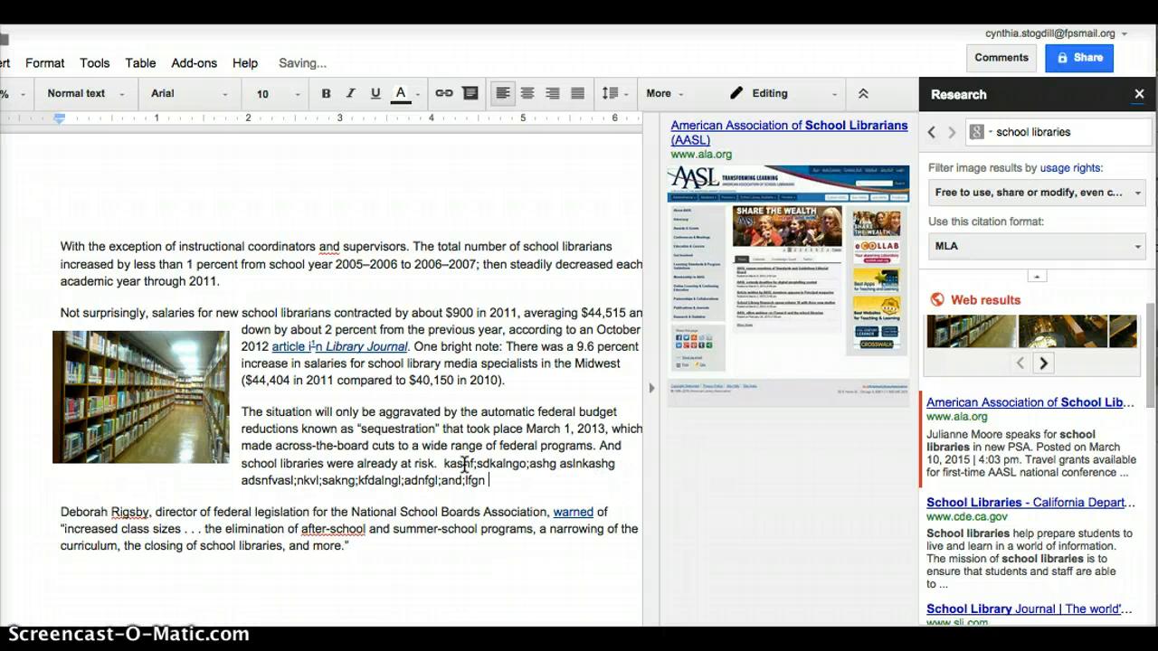
# Cite the American Association of School Librarians web result after the placeholder text, and close the research pane
pyautogui.moveTo(977, 570)
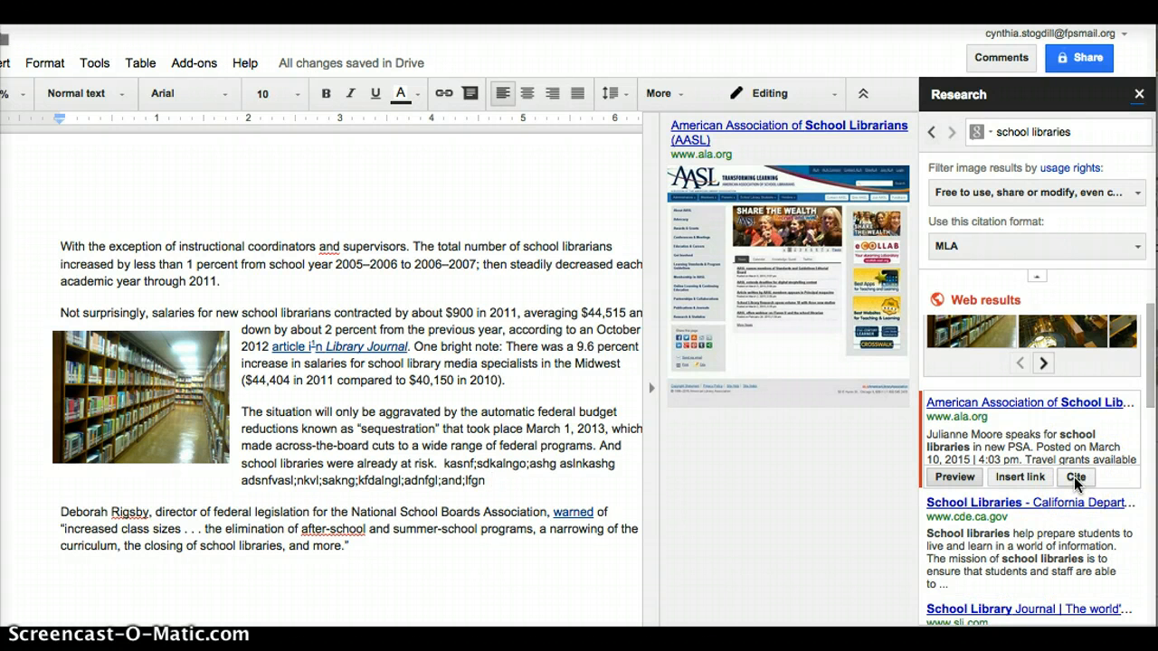
pyautogui.click(1073, 476)
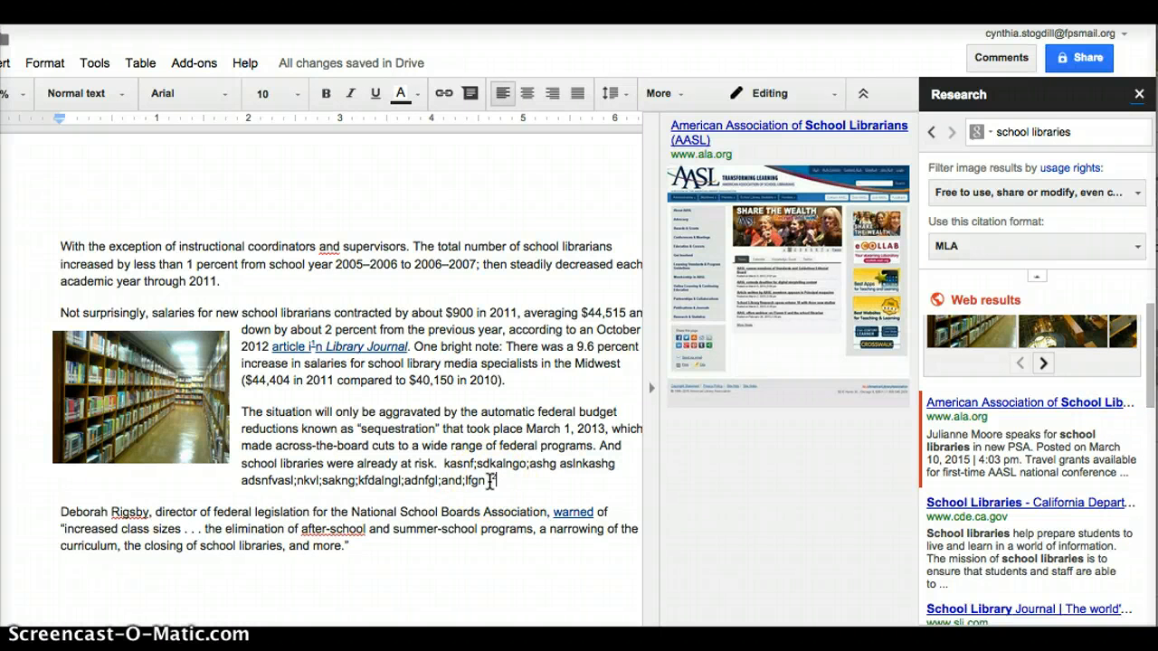
pyautogui.hotkey('ctrl', 'End')
pyautogui.click(1138, 95)
pyautogui.click(1139, 95)
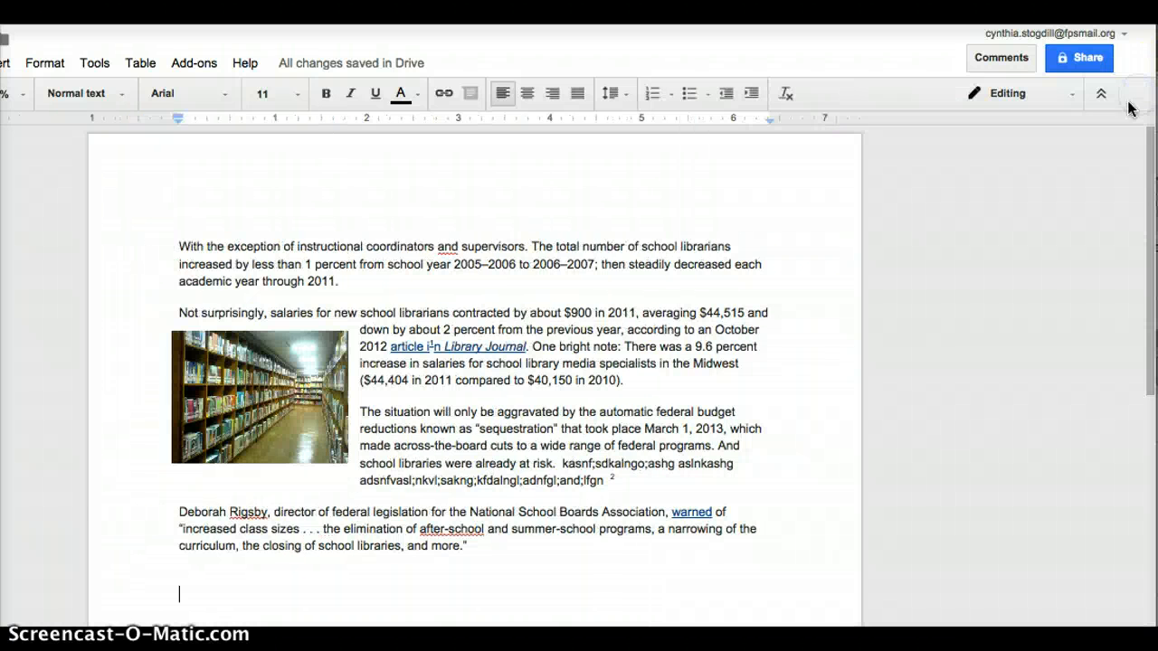
# Compare the footnote markers in the body text with the two citations at the foot of the page
pyautogui.moveTo(1150, 170); pyautogui.dragTo(1144, 439)
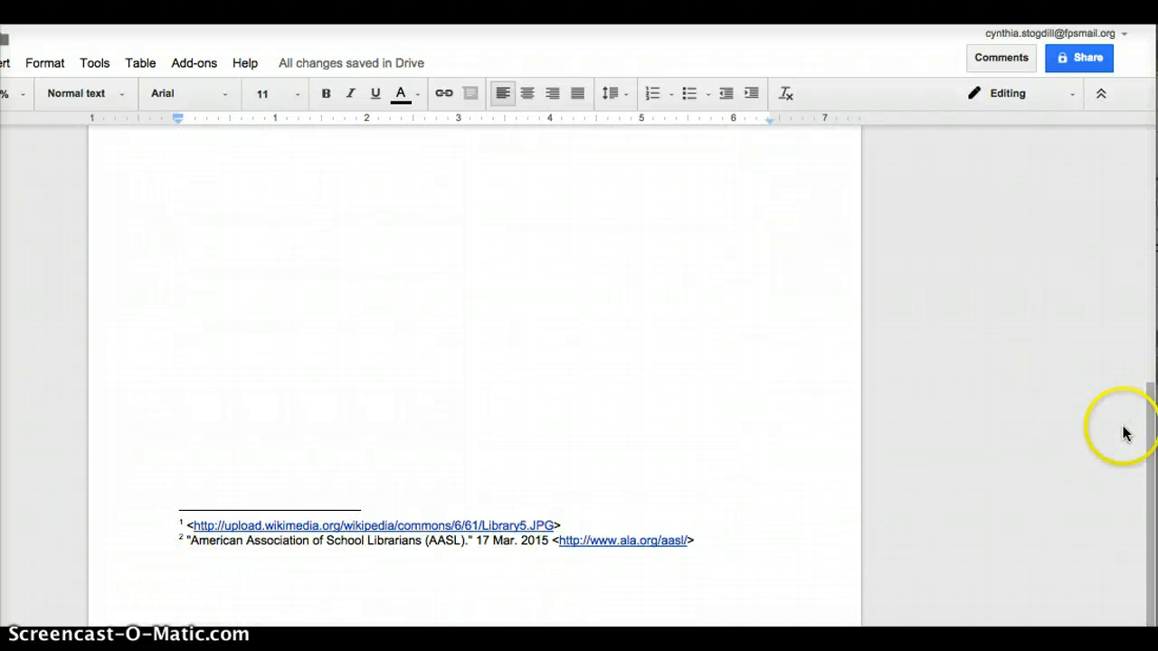
pyautogui.moveTo(1149, 455); pyautogui.dragTo(1148, 259)
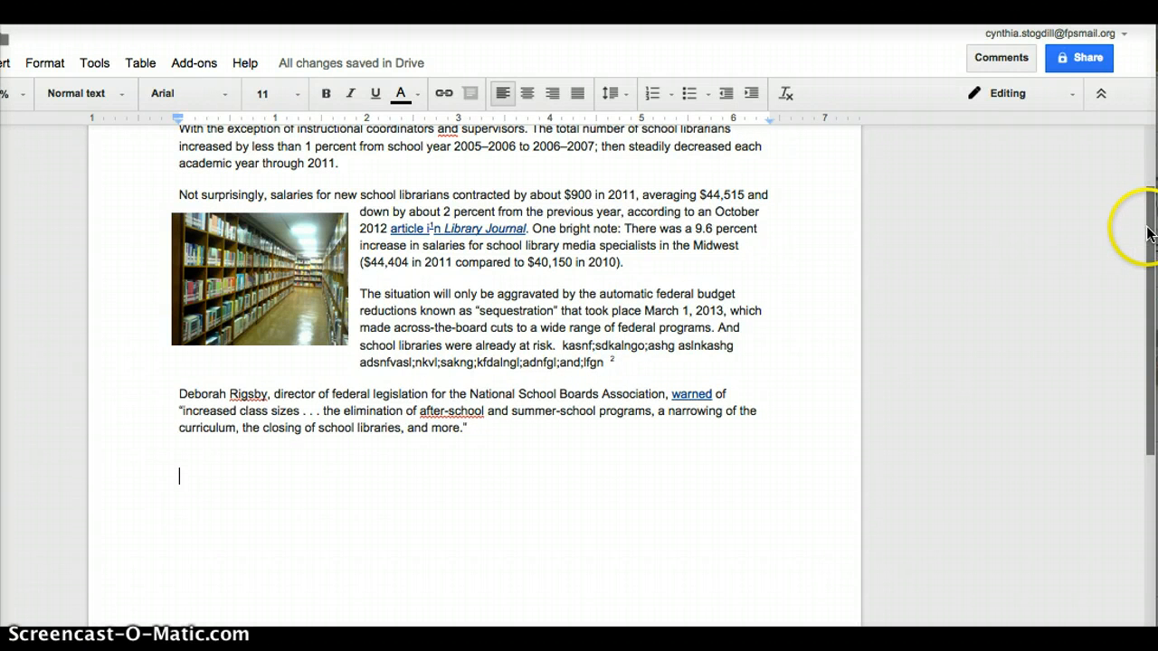
pyautogui.moveTo(1149, 228); pyautogui.dragTo(1148, 431)
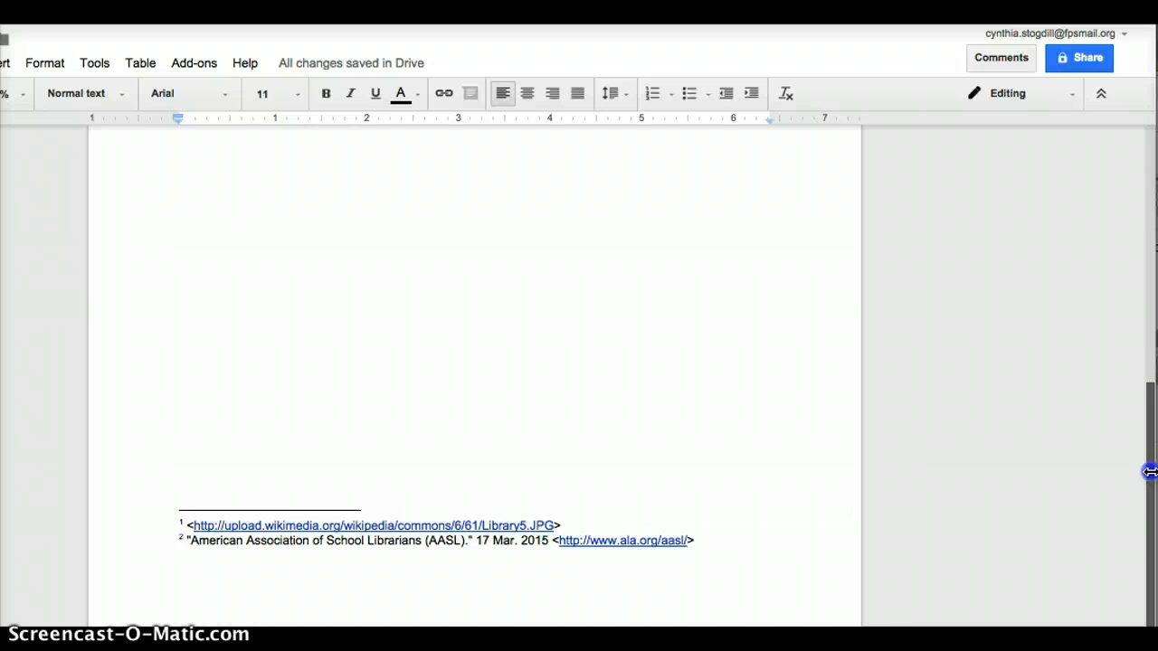
# Copy the full text of the American Association of School Librarians footnote, including its web address
pyautogui.click(185, 542)
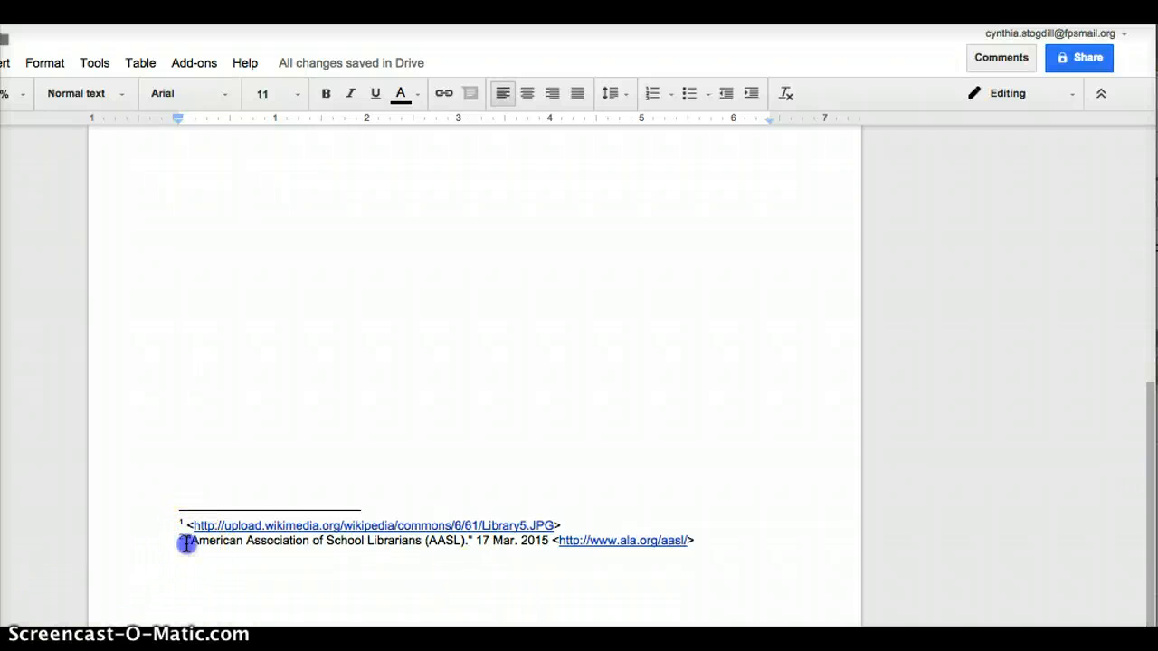
pyautogui.moveTo(186, 542); pyautogui.dragTo(740, 537)
pyautogui.press('super+c')
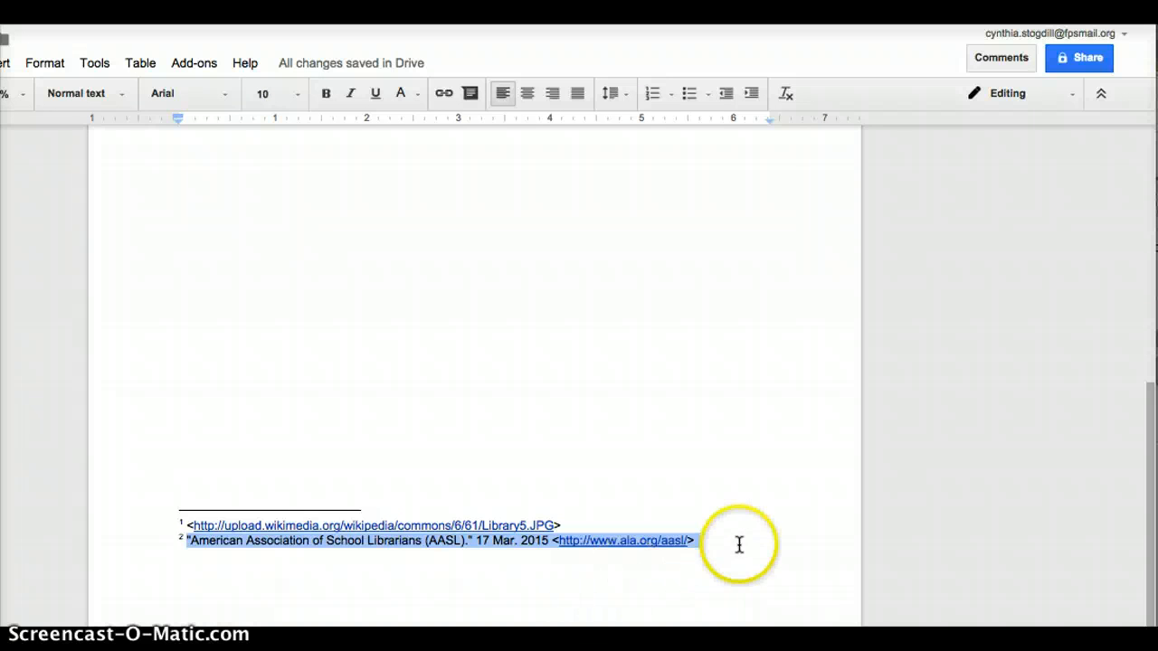
# Add blank lines after the American Association of School Librarians footnote until the insertion point is on page 2
pyautogui.click(740, 541)
pyautogui.press('Return')
pyautogui.press('Return')
pyautogui.press('Return')
pyautogui.press('Return')
pyautogui.press('Return')
pyautogui.press('Return')
pyautogui.press('Return')
pyautogui.press('Return')
pyautogui.press('Return')
pyautogui.press('Return')
pyautogui.press('Return')
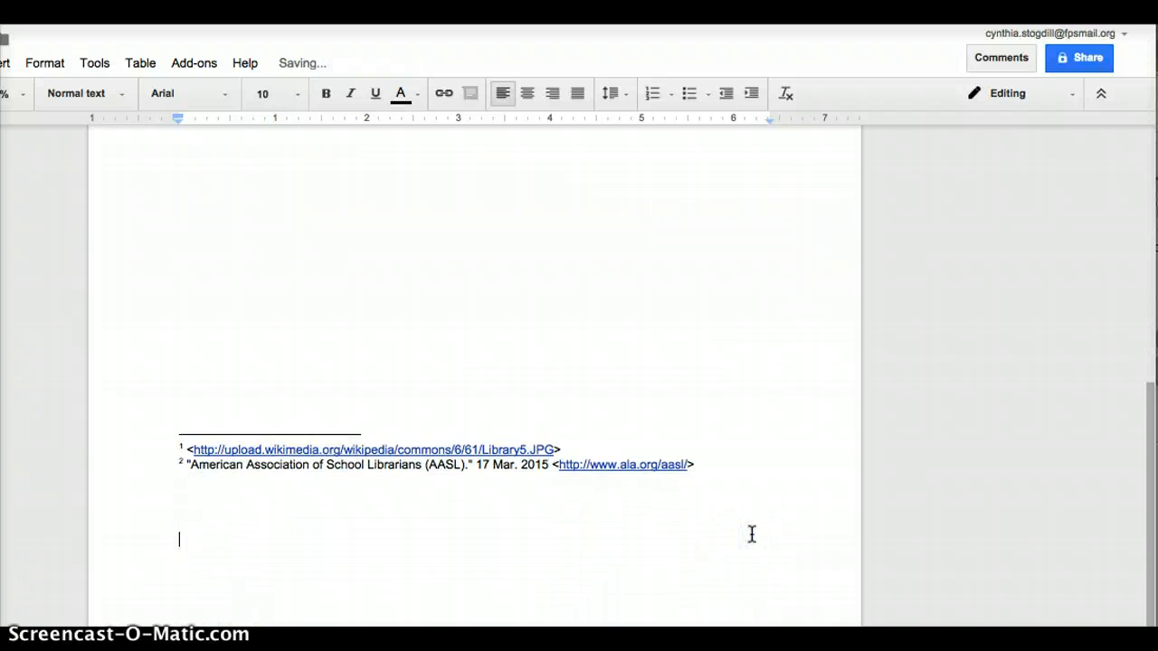
pyautogui.press('Return')
pyautogui.press('Return')
pyautogui.press('Return')
pyautogui.press('Return')
pyautogui.press('Return')
pyautogui.press('Return')
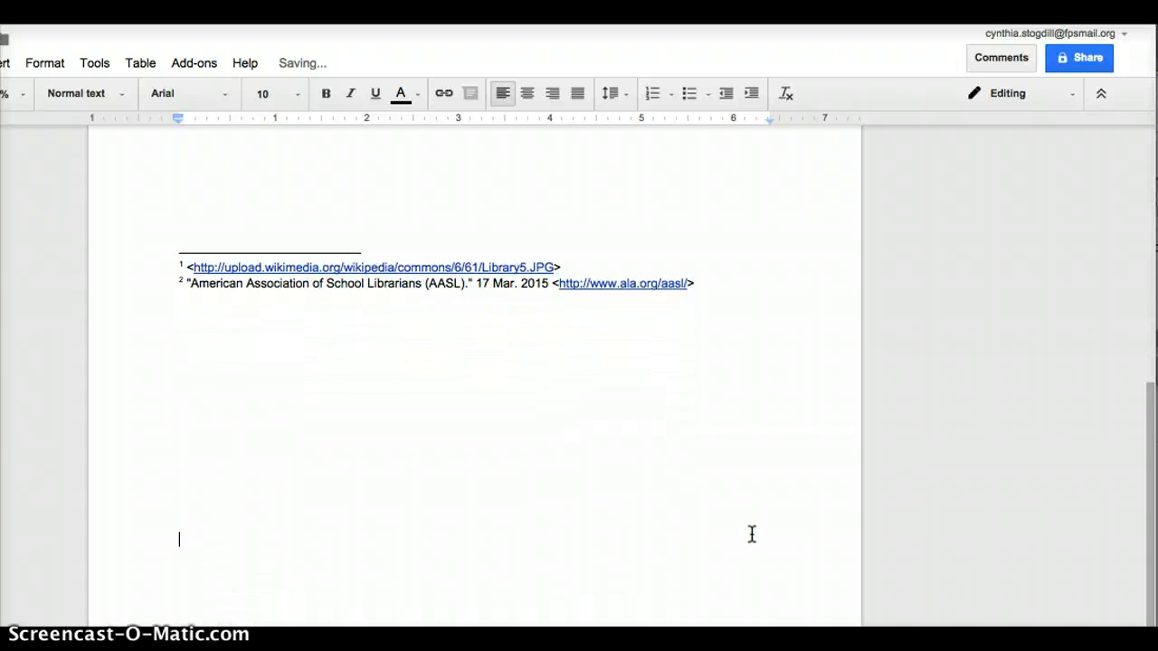
pyautogui.press('Return')
pyautogui.press('Return')
pyautogui.press('Return')
pyautogui.press('Return')
pyautogui.press('Return')
pyautogui.press('Return')
pyautogui.press('Return')
pyautogui.press('Return')
pyautogui.press('Return')
pyautogui.press('Return')
pyautogui.press('Return')
pyautogui.press('Return')
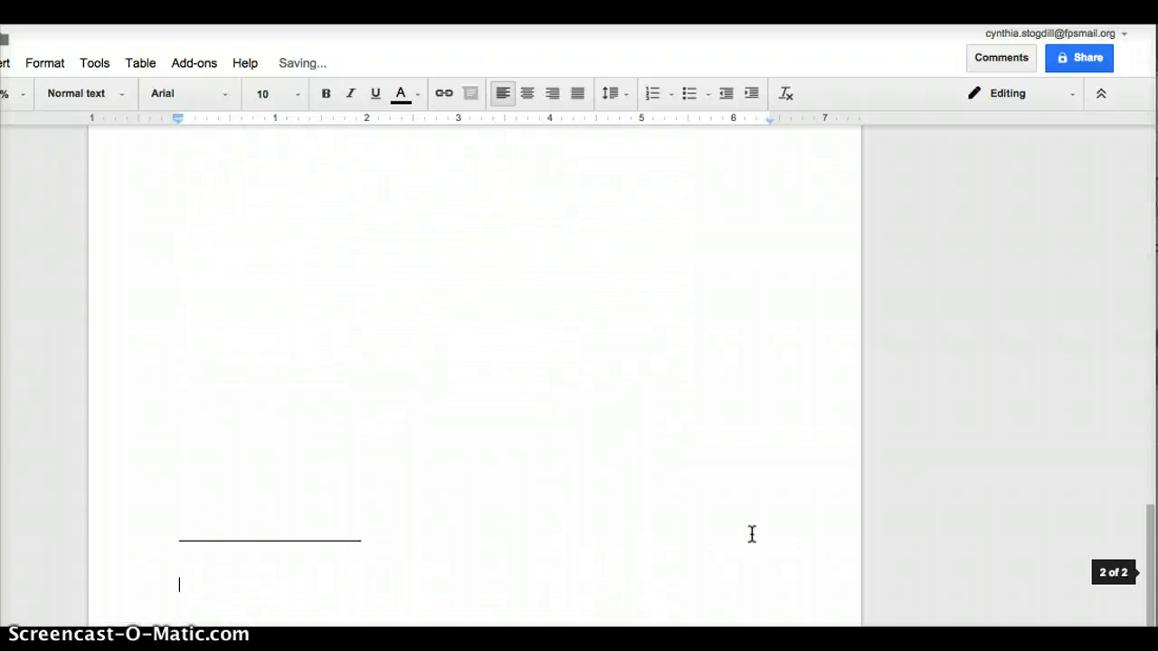
pyautogui.press('Return')
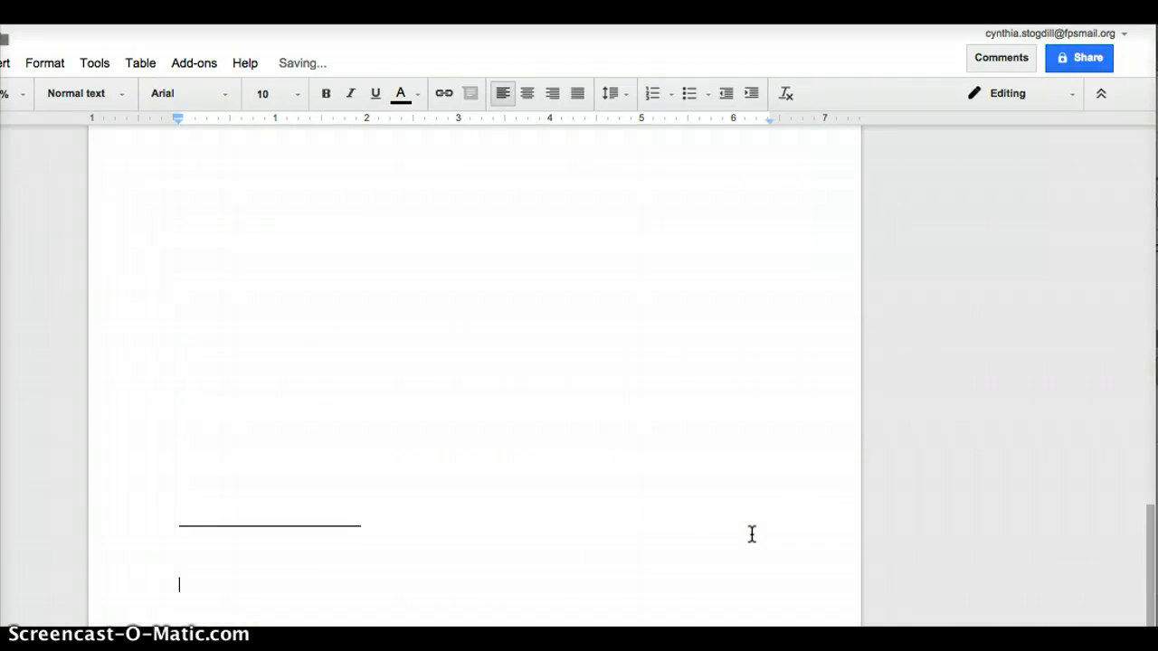
# Enter the heading "Bibliography" and paste the copied American Association of School Librarians citation beneath it, followed by blank lines
pyautogui.write('Bibliography')
pyautogui.press('Return')
pyautogui.press('Return')
pyautogui.press('Return')
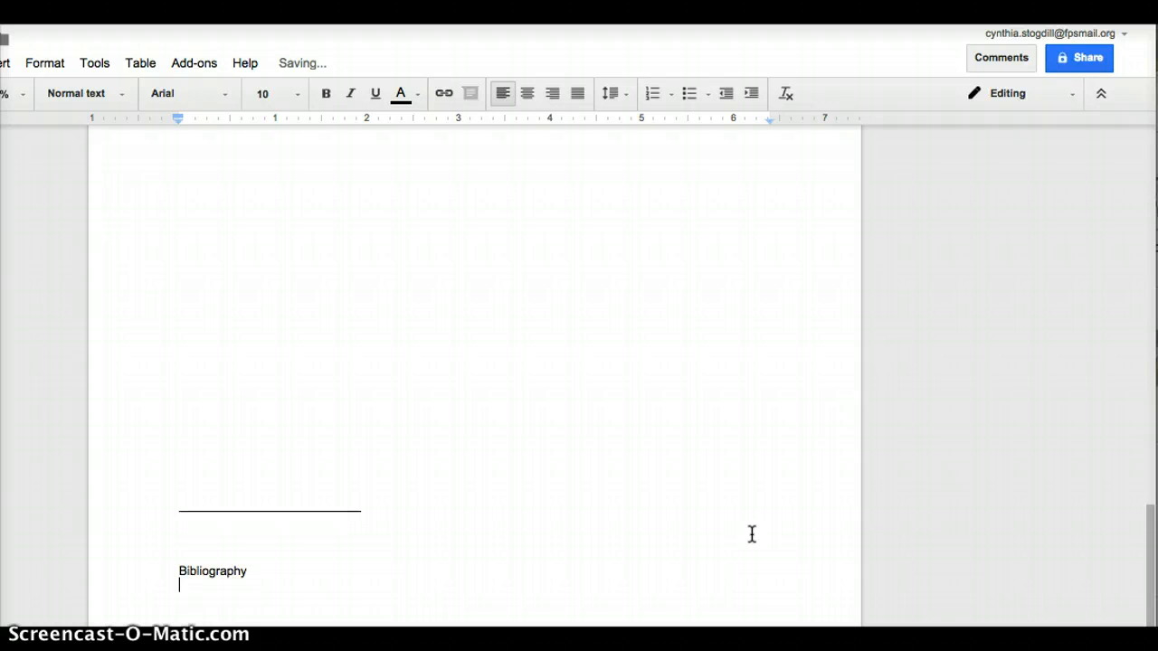
pyautogui.press('super+v')
pyautogui.press('Return')
pyautogui.press('Return')
pyautogui.press('Return')
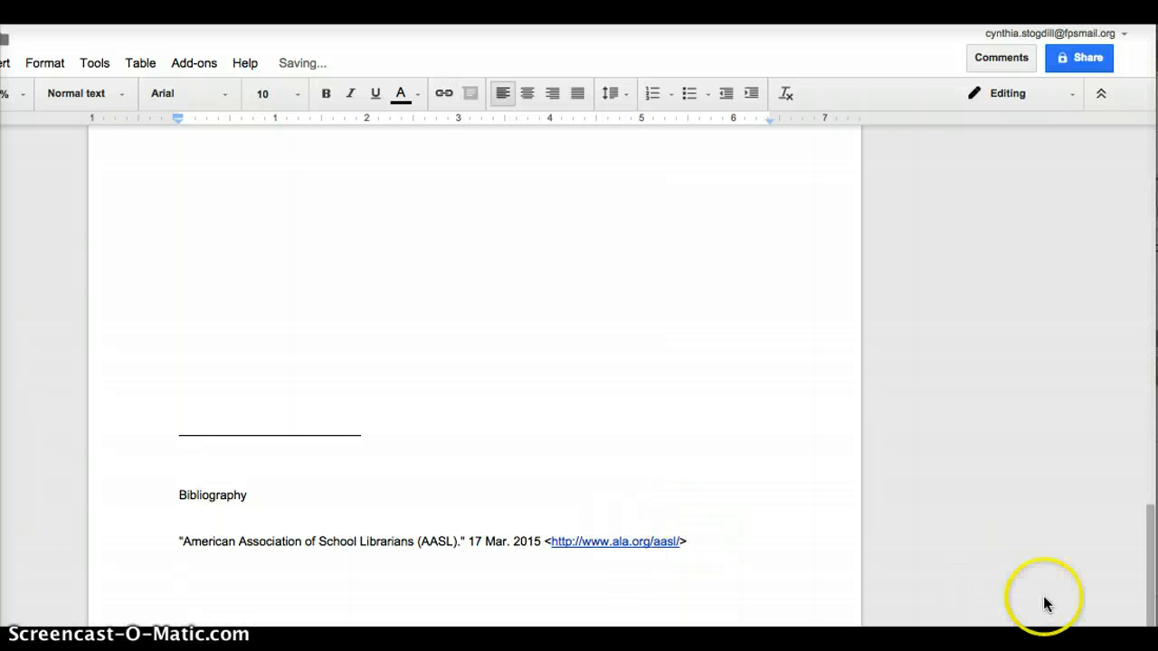
# Review the footnotes on the first page and return to the blank line below the bibliography citation
pyautogui.moveTo(1149, 560); pyautogui.dragTo(1149, 212)
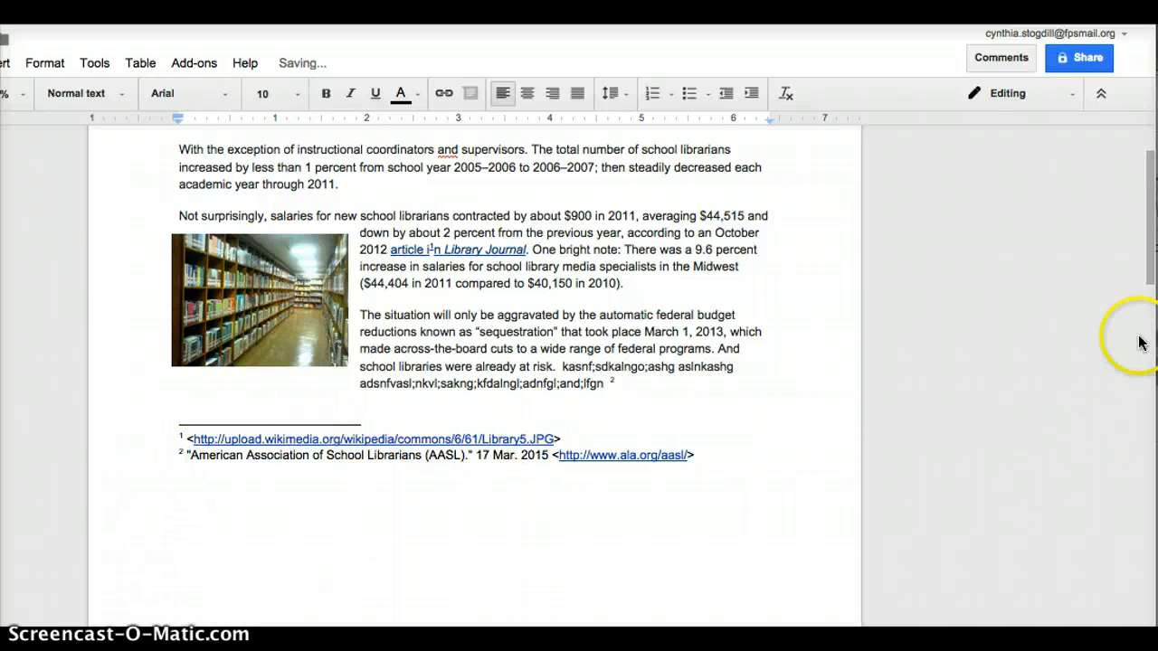
pyautogui.moveTo(1149, 265); pyautogui.dragTo(1144, 639)
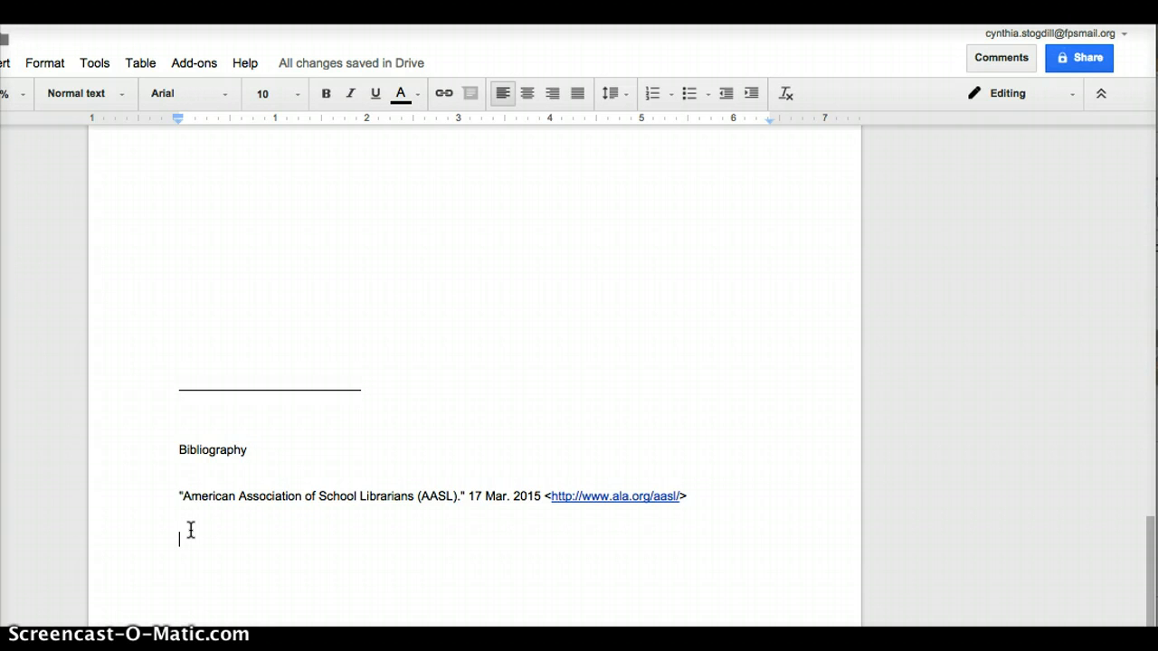
pyautogui.click(217, 519)
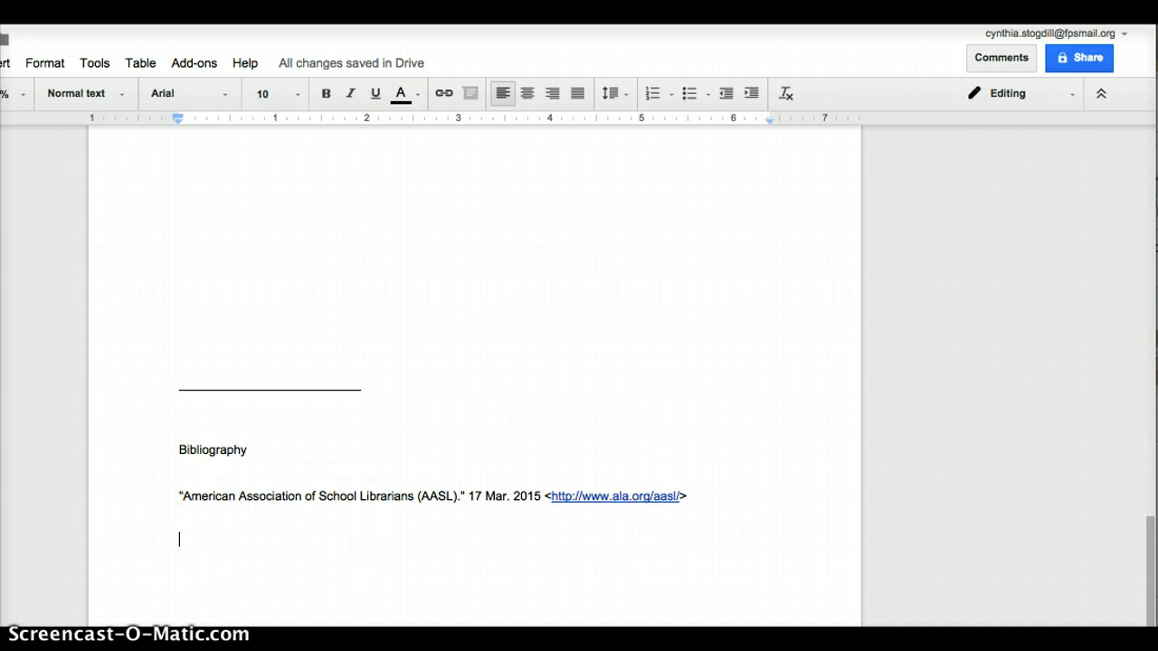